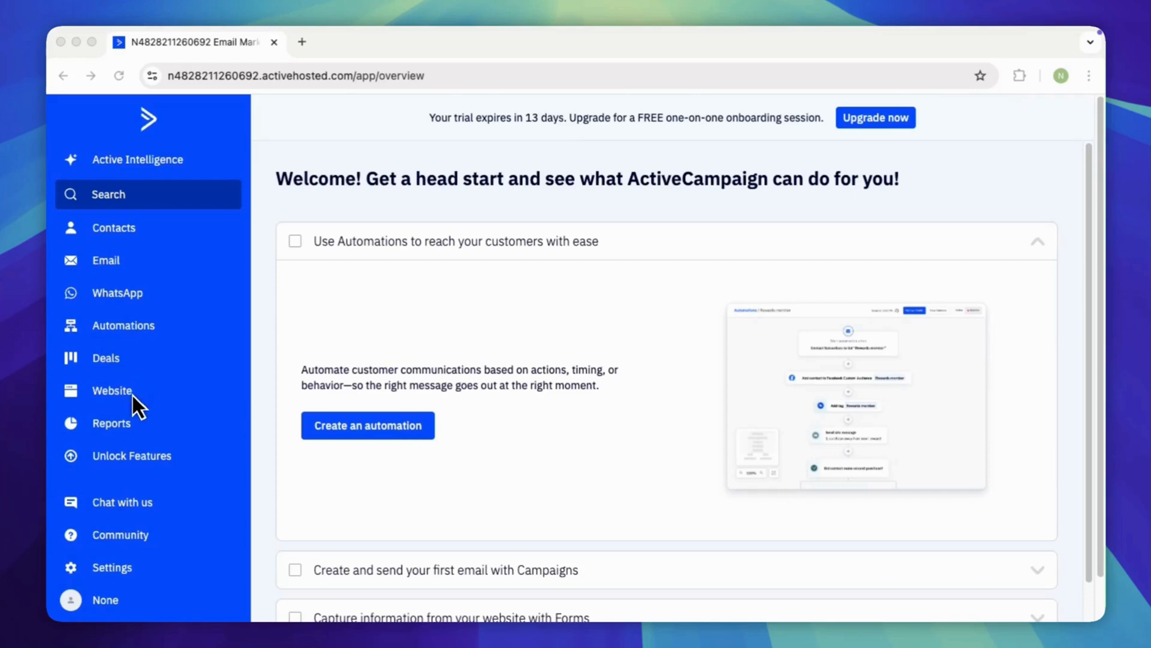
# - Go to the website's landing pages and start adding a new page
pyautogui.click(132, 391)
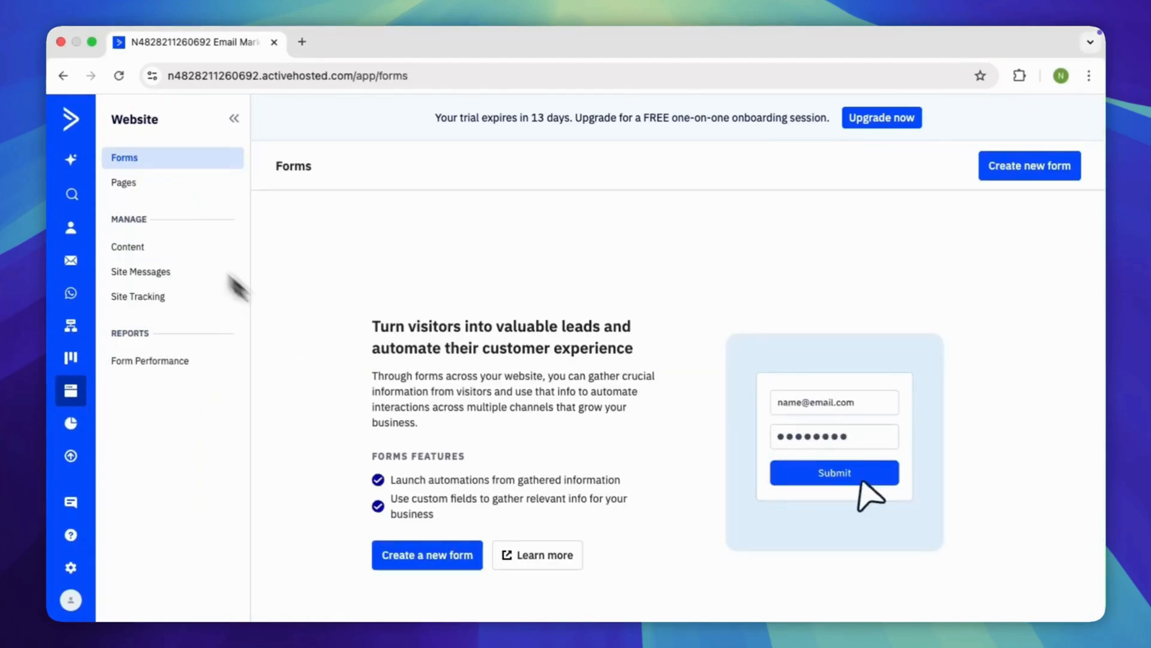
pyautogui.click(158, 180)
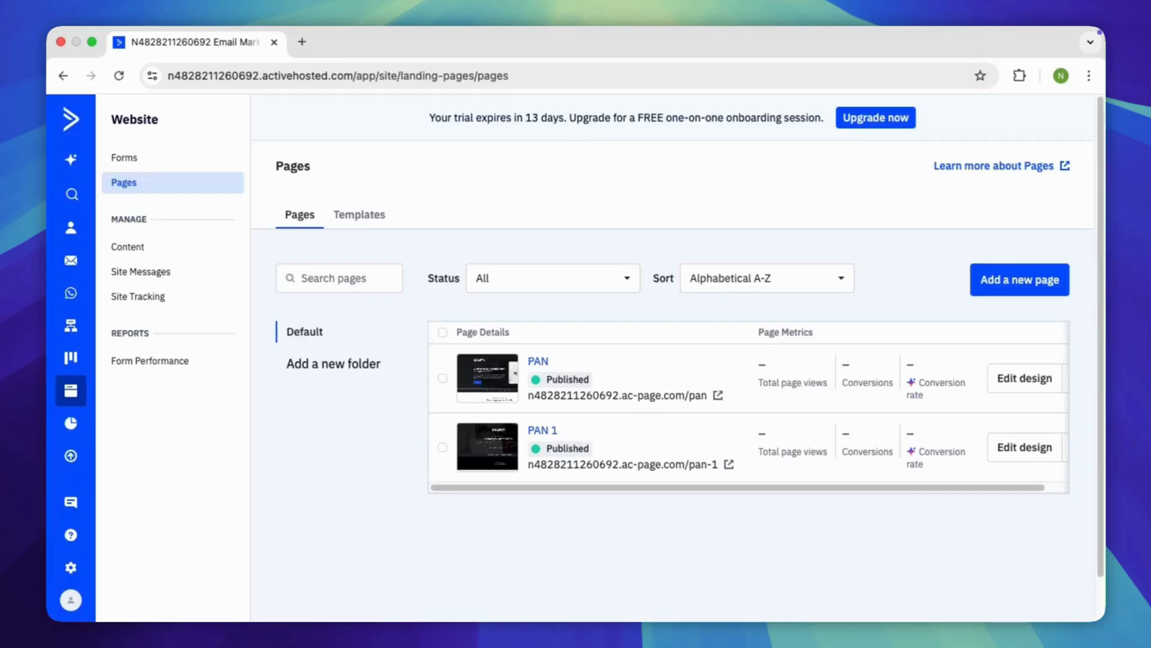
pyautogui.click(1007, 284)
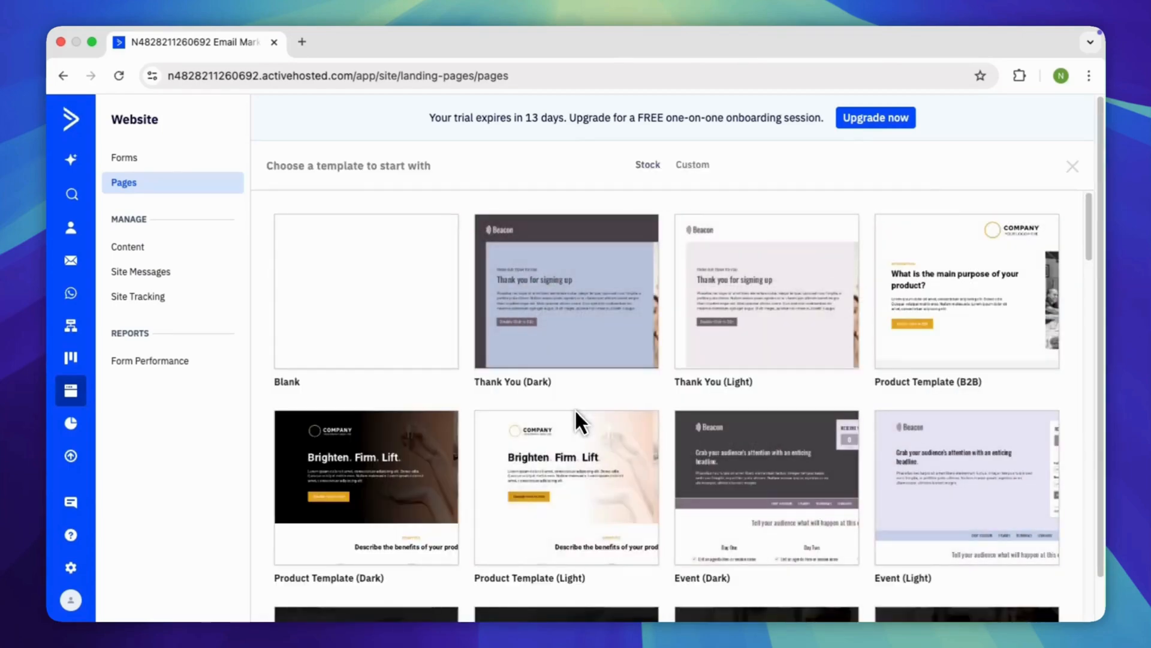
# - Use the Asset Download 1 stock template and name the page "Free Lead Magnet Landing Page."
pyautogui.scroll(-3, 665, 456)
pyautogui.scroll(-7, 534, 381)
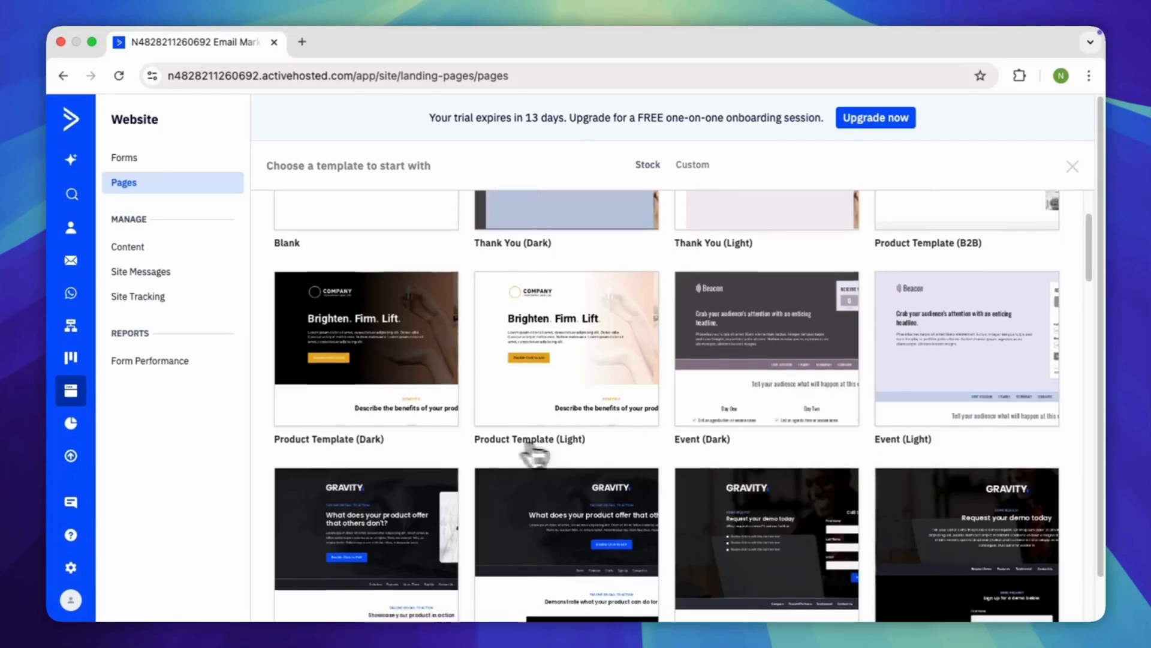
pyautogui.scroll(-1, 346, 461)
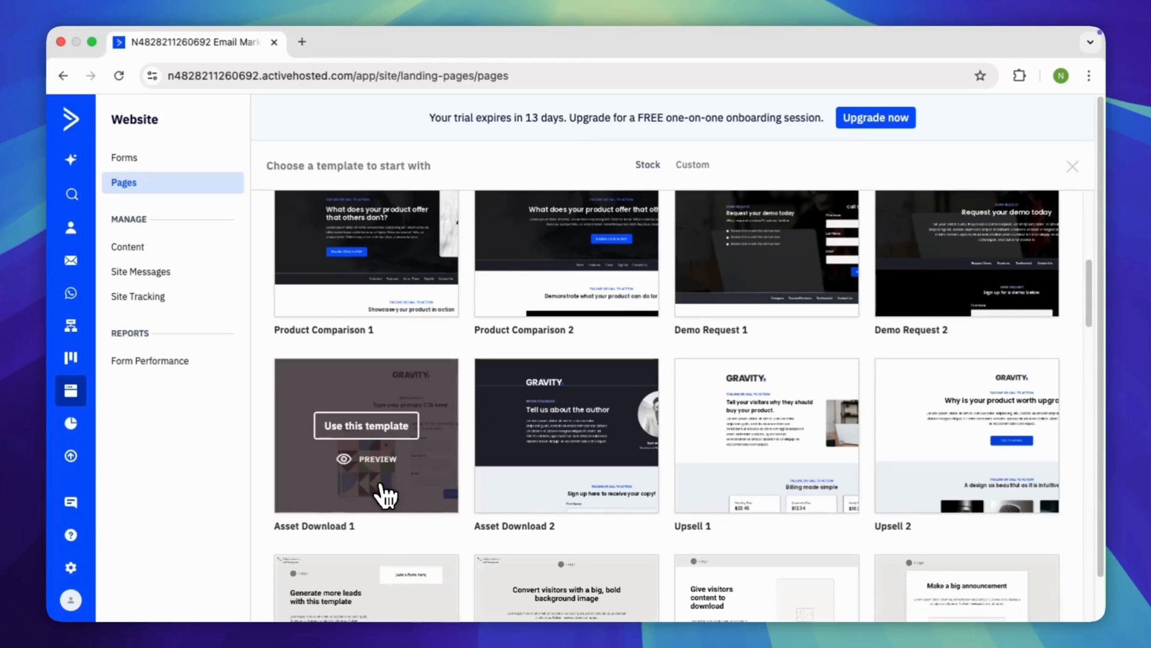
pyautogui.click(382, 431)
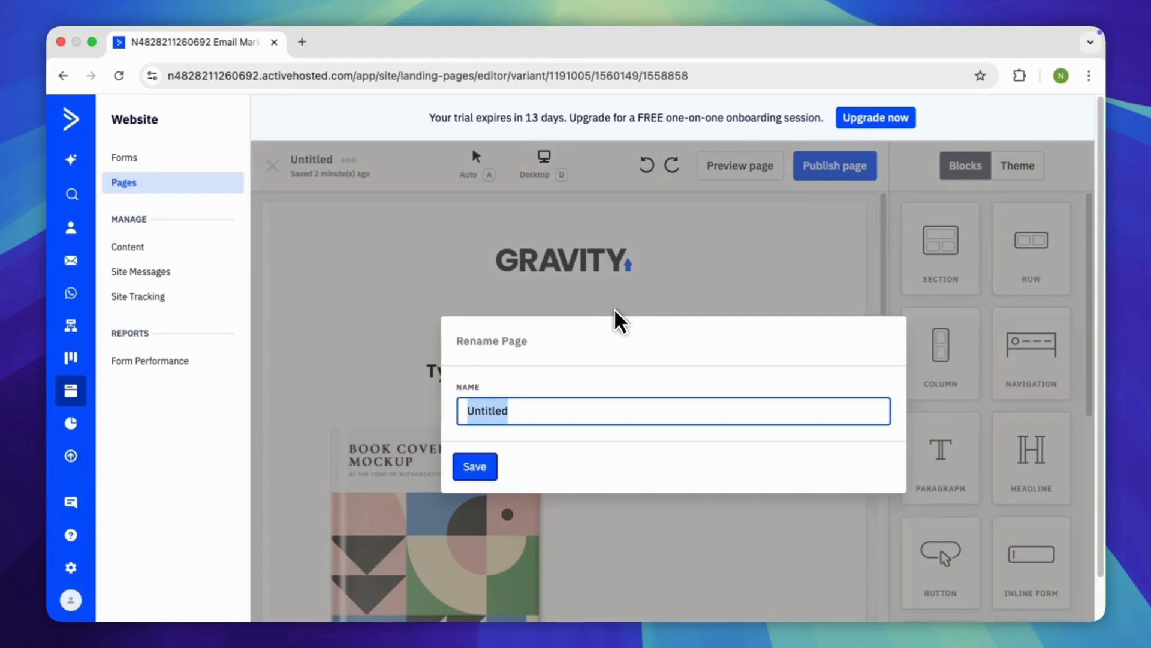
pyautogui.write('Free Lead Magnet Landing Page.')
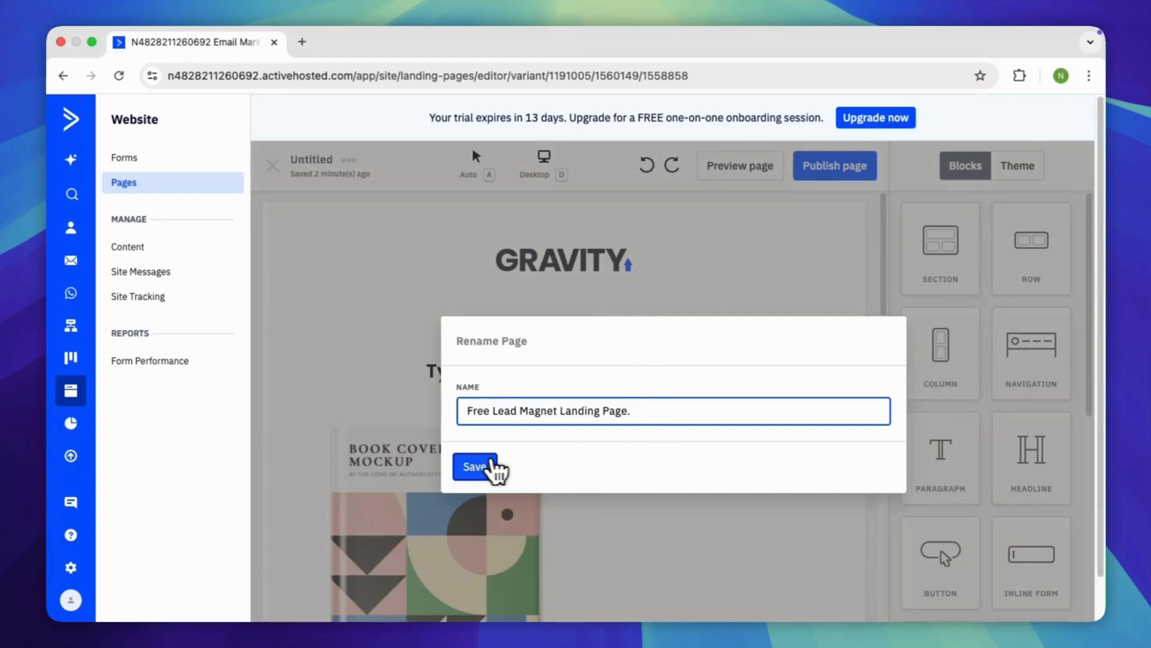
pyautogui.click(480, 466)
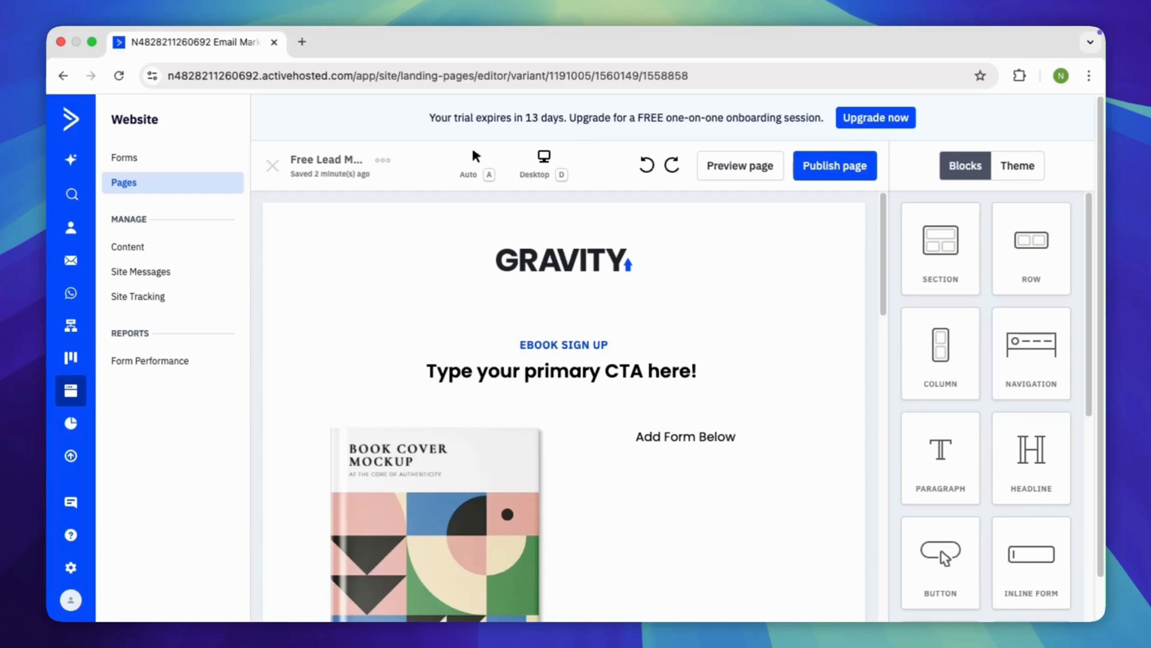
# - Examine the template's sections from header to footer and the content blocks available for the page
pyautogui.scroll(-15, 677, 398)
pyautogui.scroll(3, 678, 399)
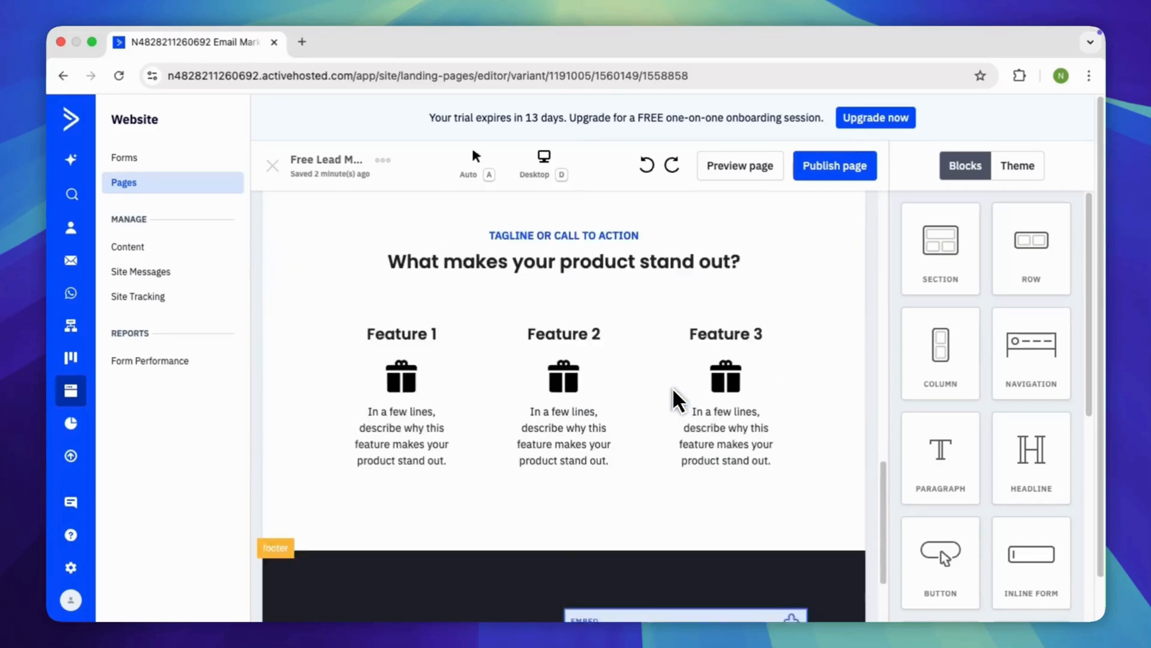
pyautogui.scroll(15, 678, 398)
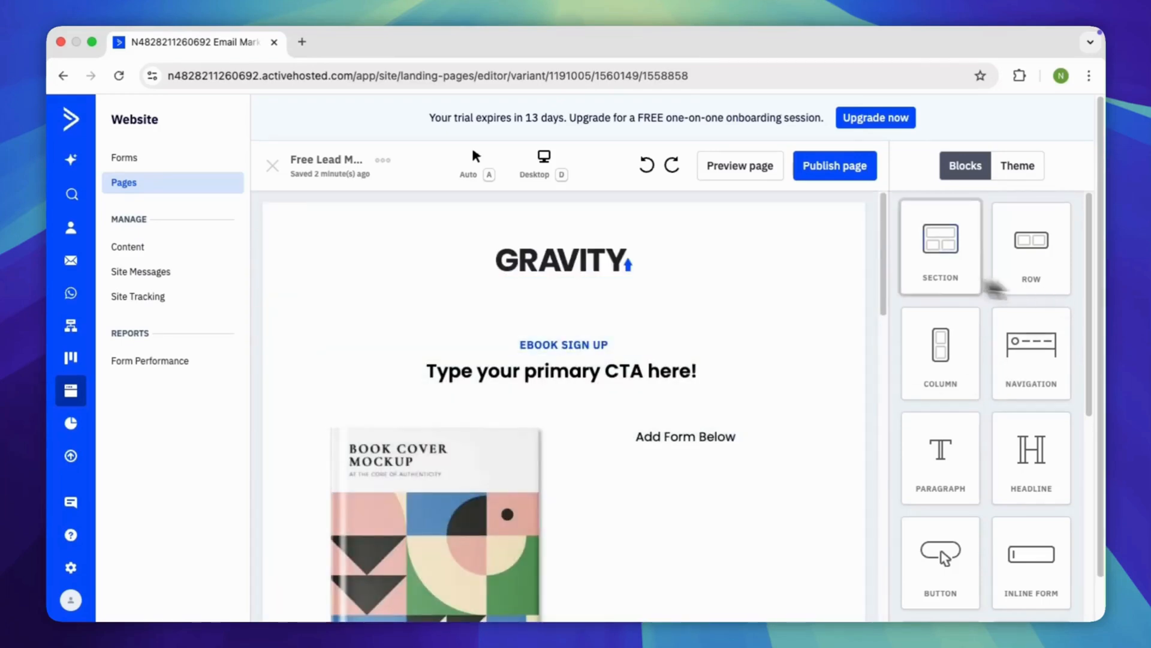
pyautogui.scroll(-1, 959, 500)
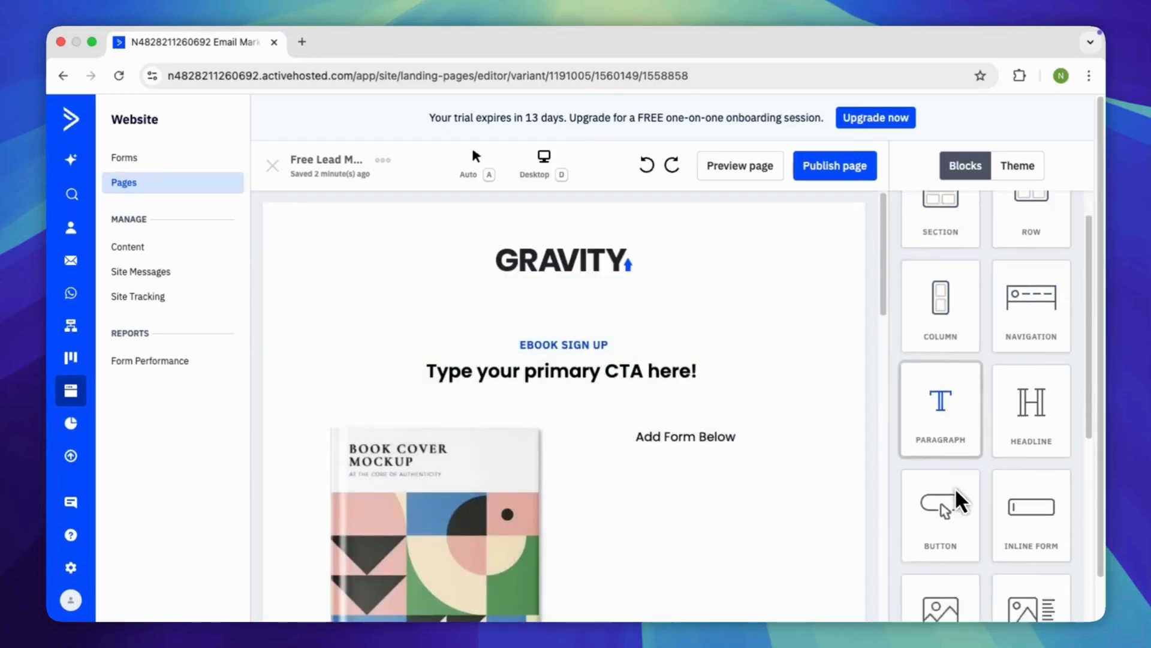
pyautogui.scroll(-2, 961, 500)
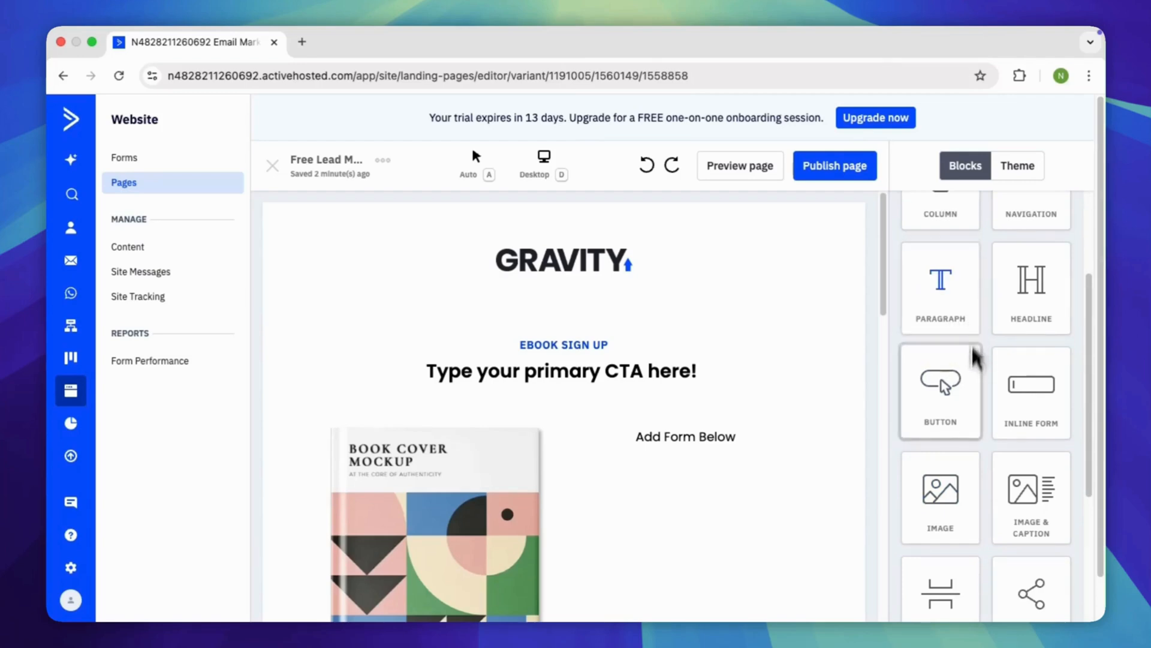
pyautogui.scroll(-3, 973, 353)
pyautogui.scroll(8, 997, 398)
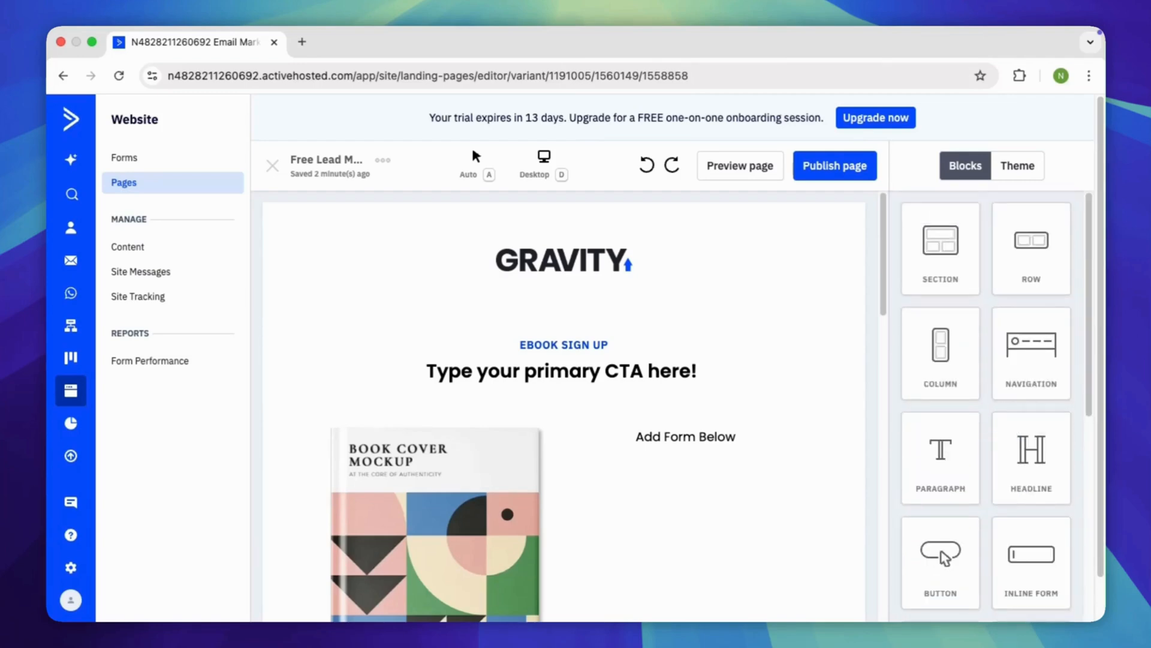
# - Check the page layout in mobile viewing mode, then return to desktop mode
pyautogui.click(544, 162)
pyautogui.click(548, 254)
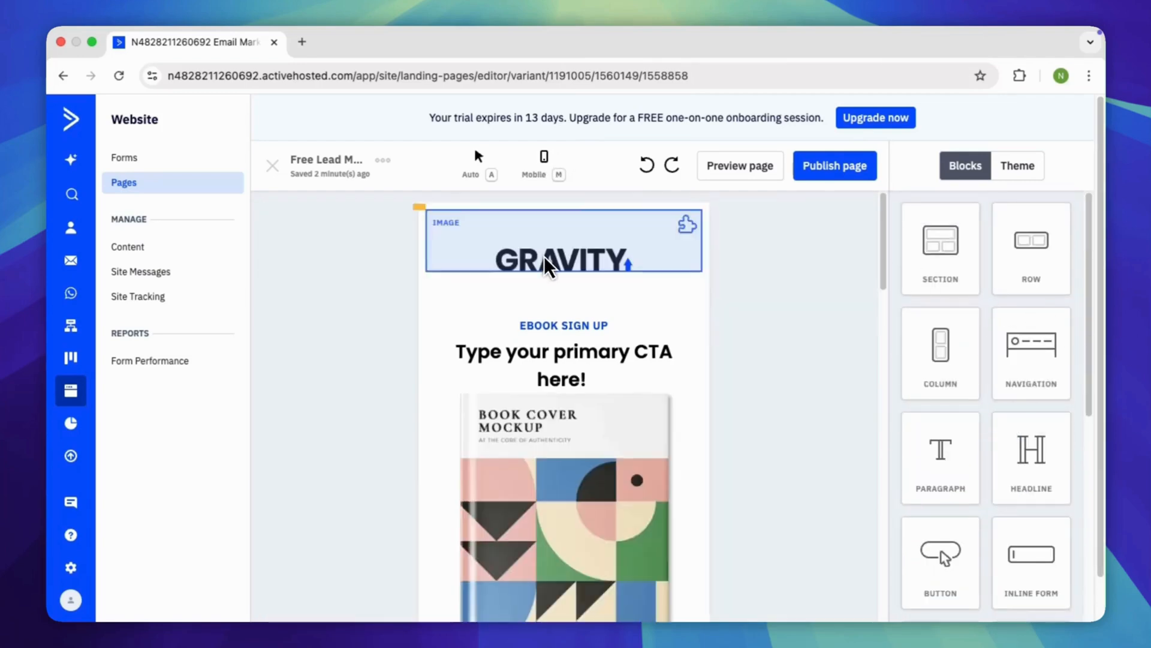
pyautogui.scroll(-5, 775, 354)
pyautogui.scroll(5, 776, 357)
pyautogui.click(544, 163)
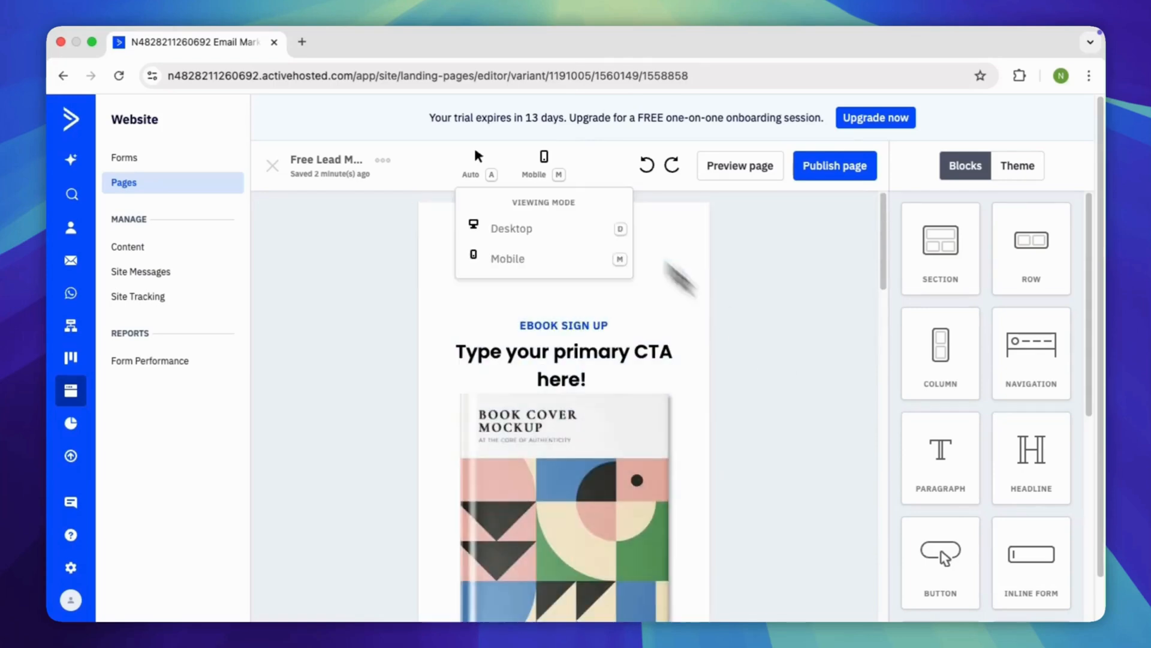
pyautogui.click(511, 228)
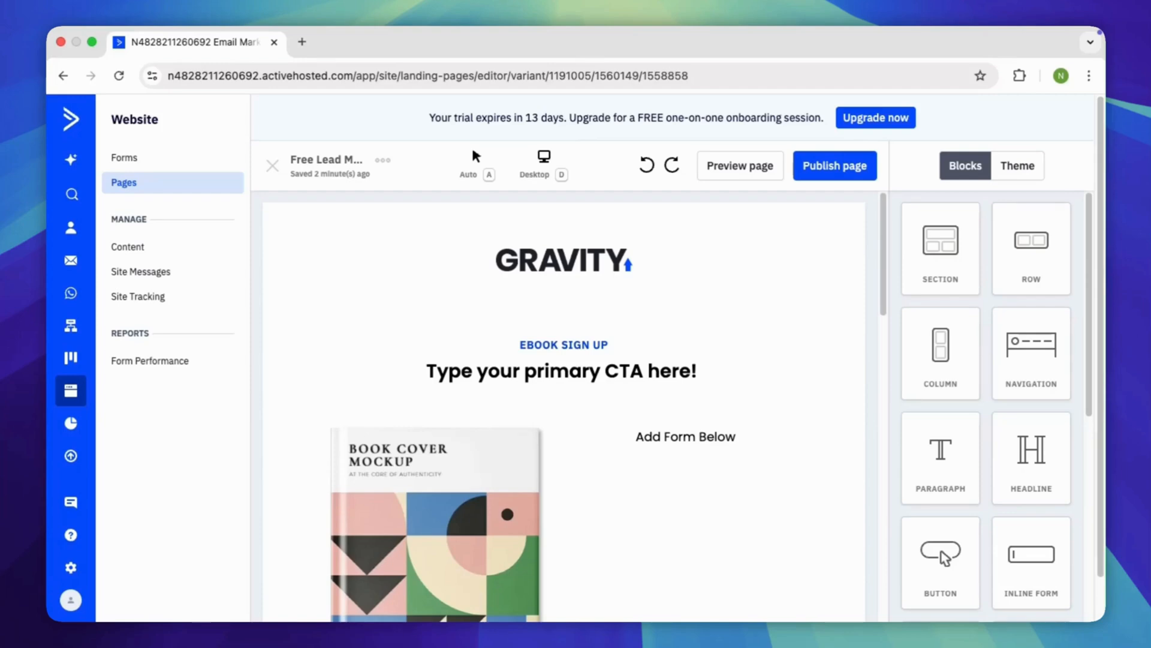
# - Delete the review, agenda and footer sections below the book cover from the landing page
pyautogui.scroll(-7, 755, 466)
pyautogui.click(781, 472)
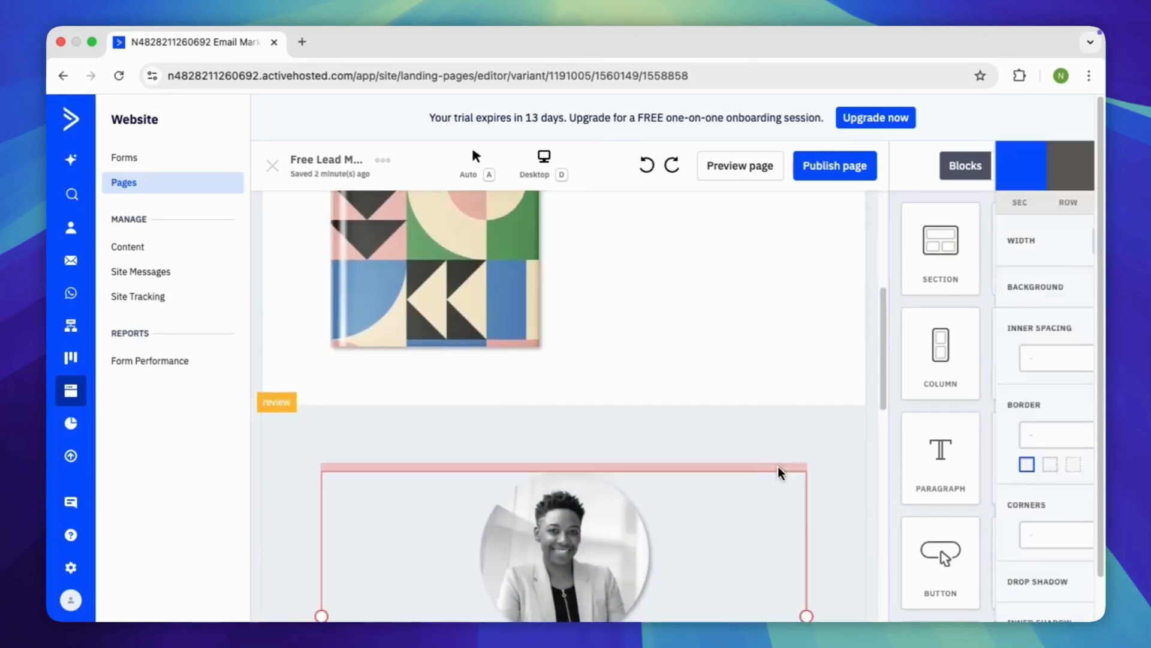
pyautogui.click(828, 424)
pyautogui.click(1018, 164)
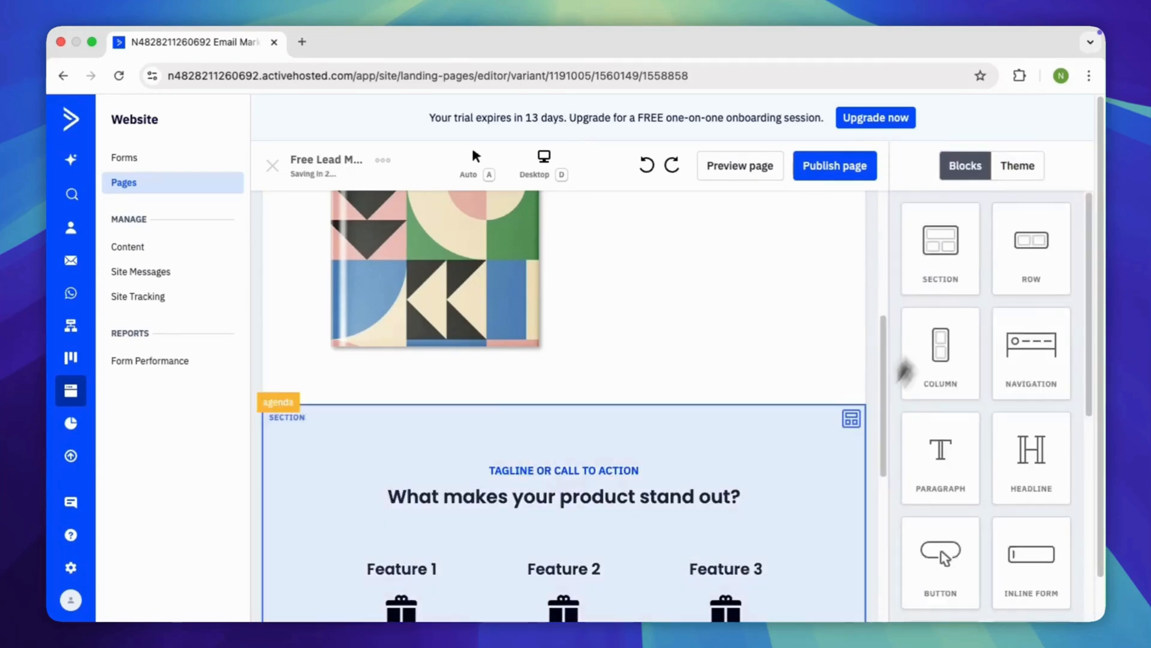
pyautogui.click(834, 443)
pyautogui.click(1027, 166)
pyautogui.click(854, 411)
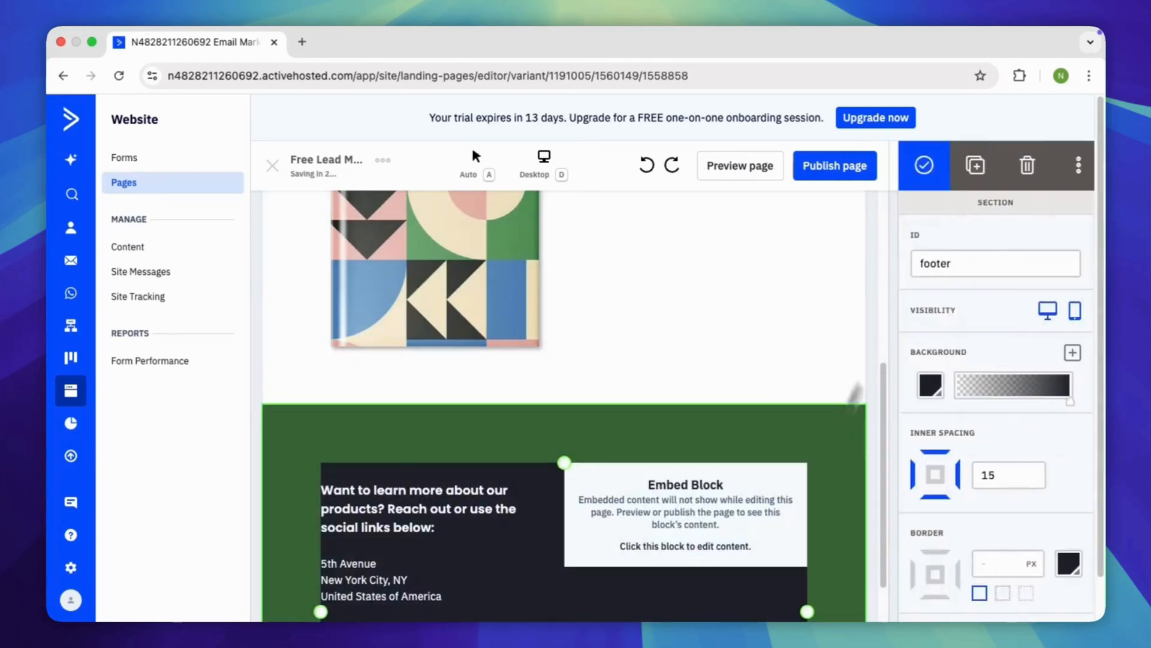
pyautogui.click(1018, 165)
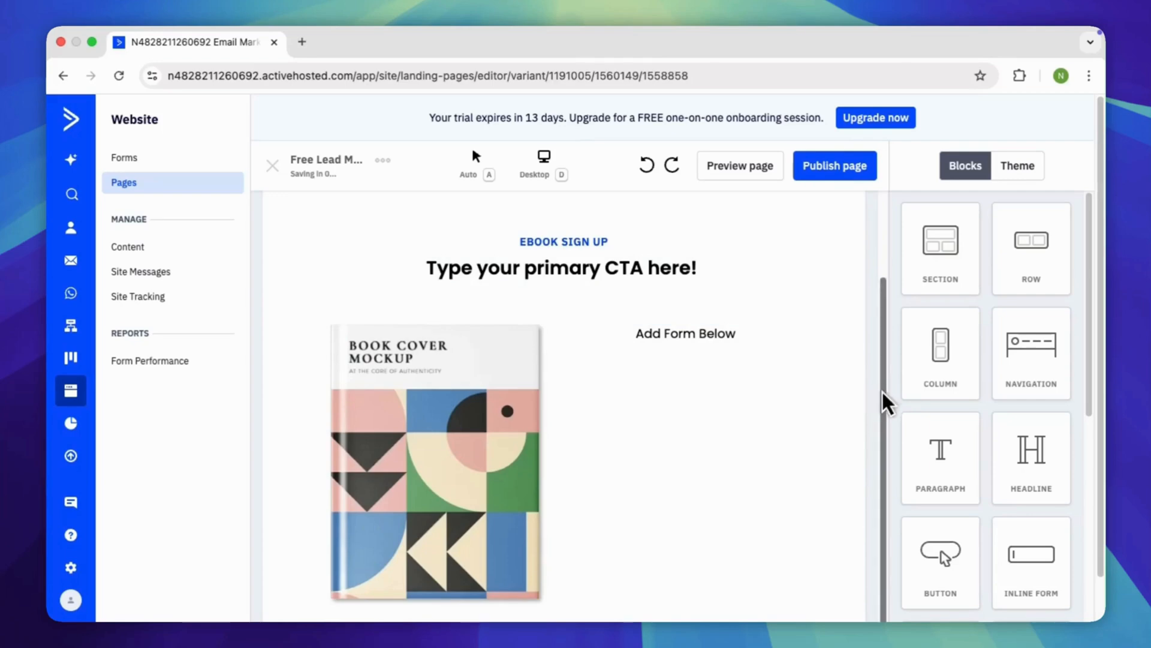
# - View the content manager used for replacing the book cover image and close it without choosing a file
pyautogui.click(487, 441)
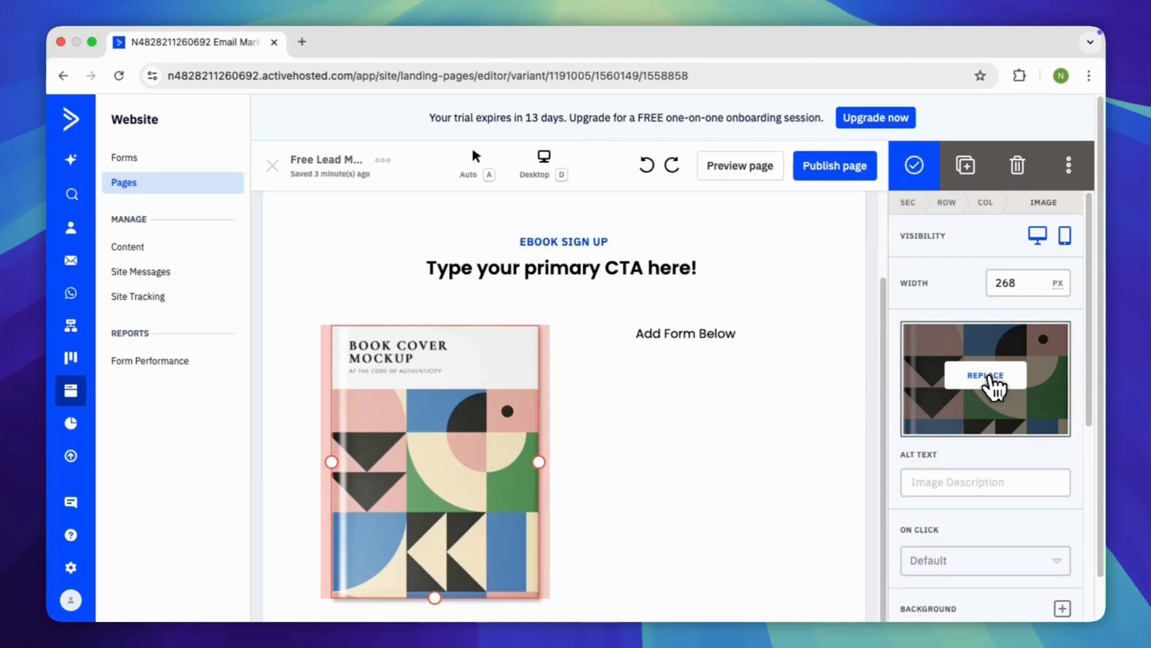
pyautogui.click(985, 378)
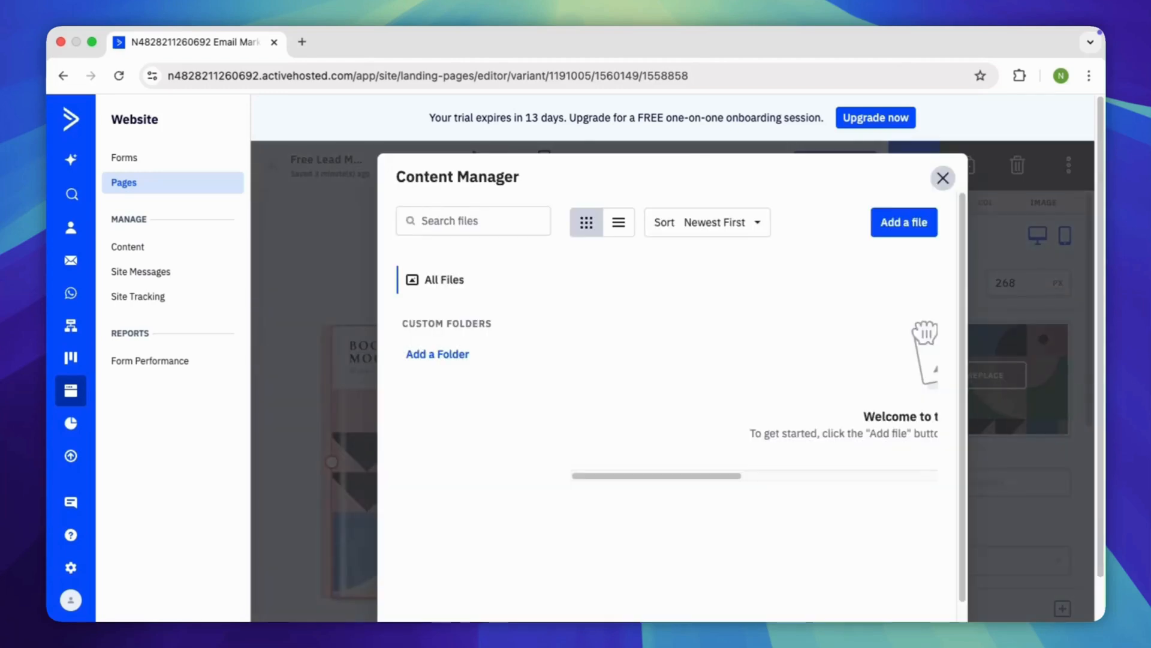
pyautogui.click(985, 397)
# - Replace the main headline with "Boost your sales by 312% in one month using my free optimization checklist."
pyautogui.click(567, 282)
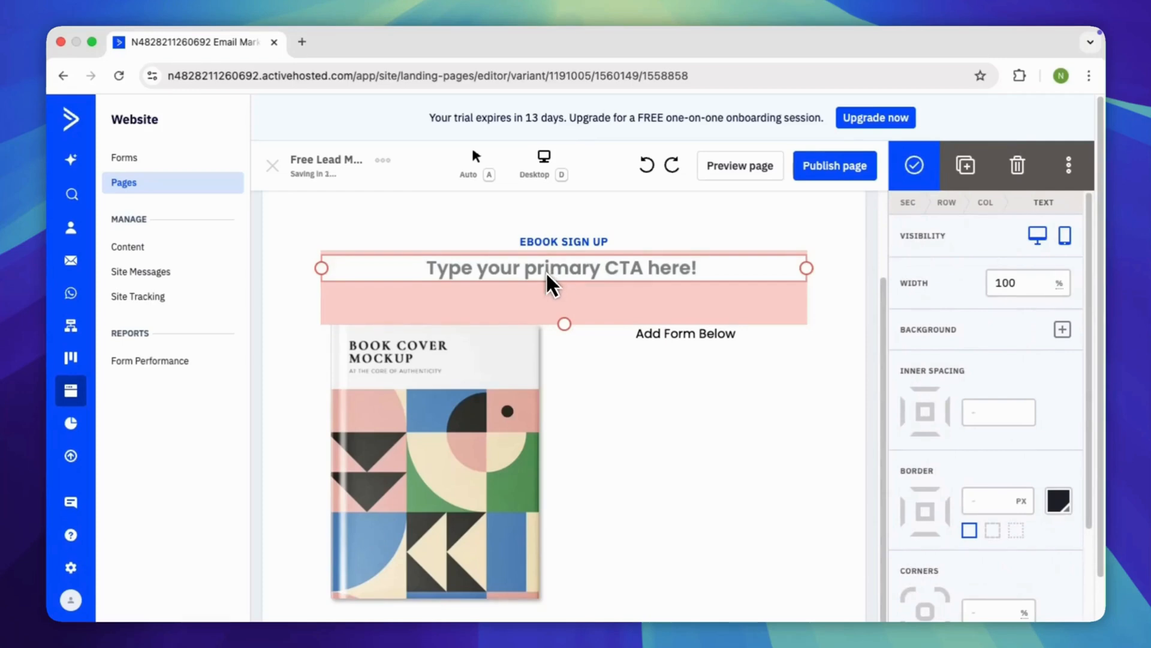
pyautogui.click(547, 273)
pyautogui.press('super+a')
pyautogui.write('Boost your sales by 312% in one month using my free optimization checklist.')
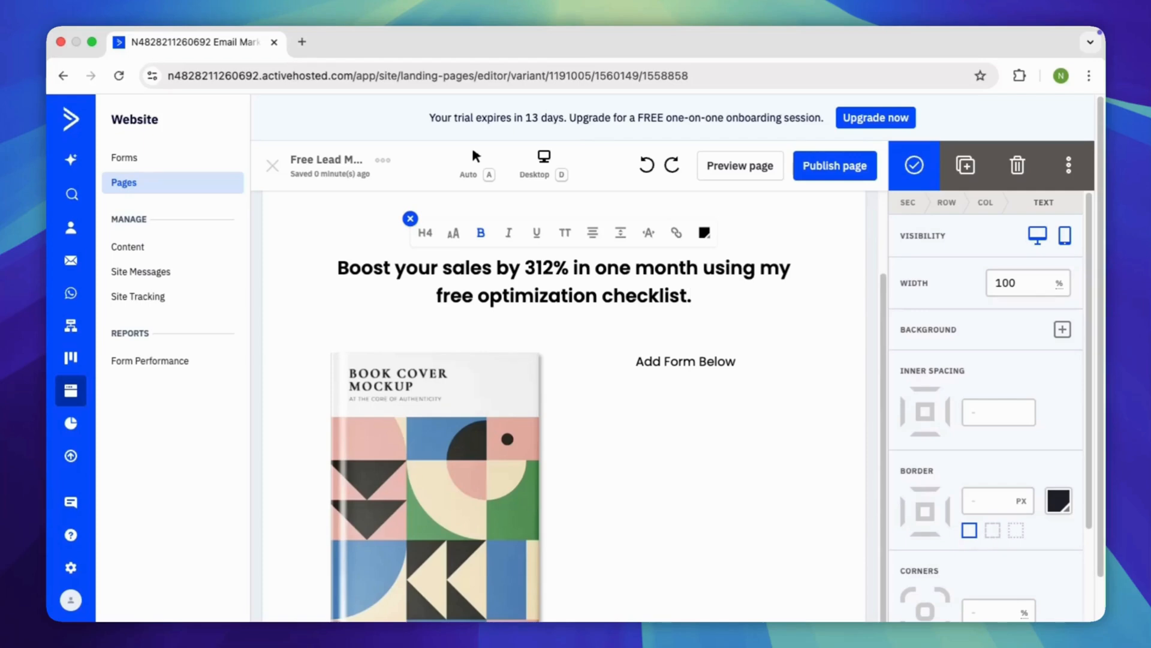
pyautogui.click(776, 391)
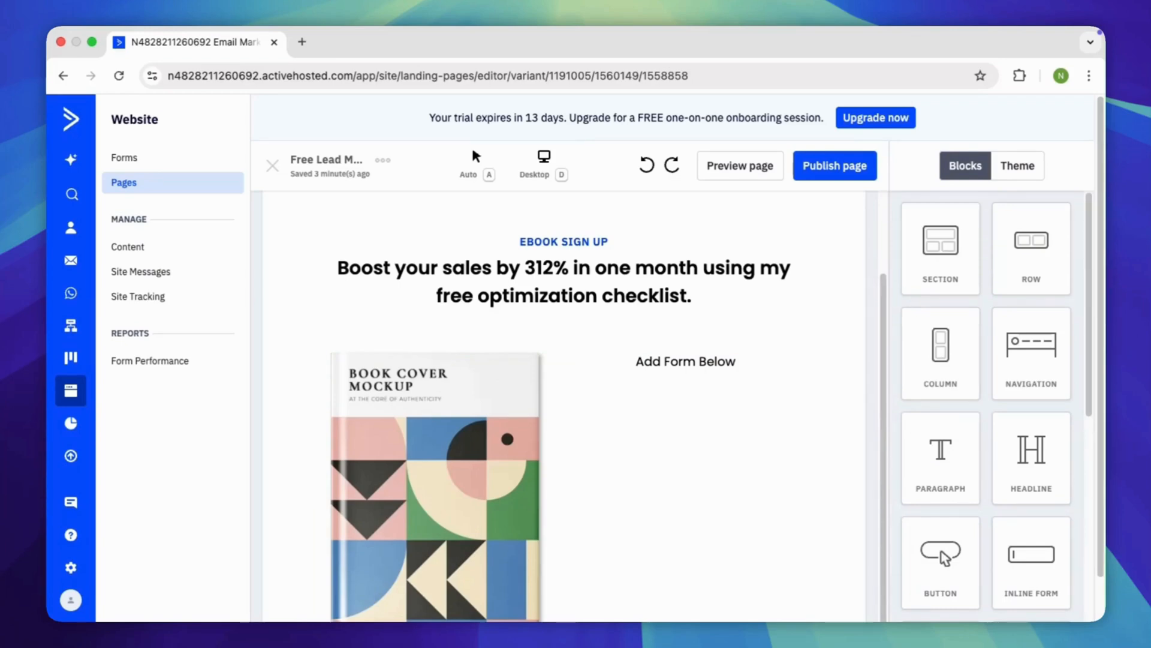
# - Place an inline form block under the "Add Form Below" text and choose to build a new form
pyautogui.scroll(-6, 1009, 398)
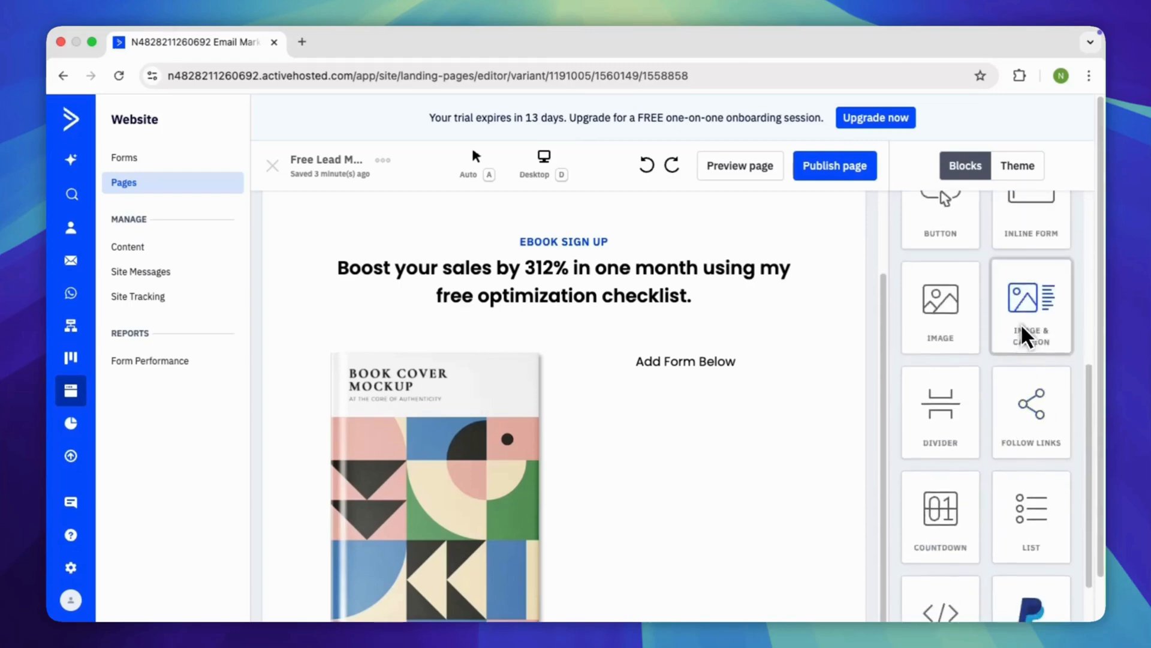
pyautogui.scroll(1, 1024, 333)
pyautogui.moveTo(1030, 304); pyautogui.dragTo(668, 429)
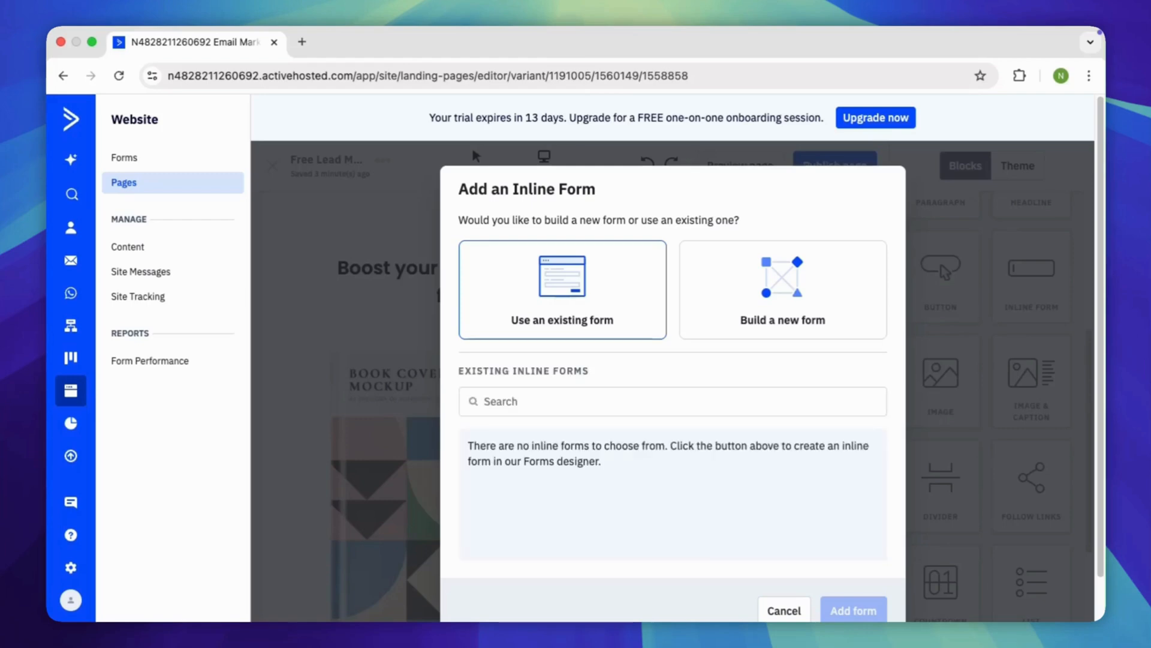
pyautogui.click(771, 309)
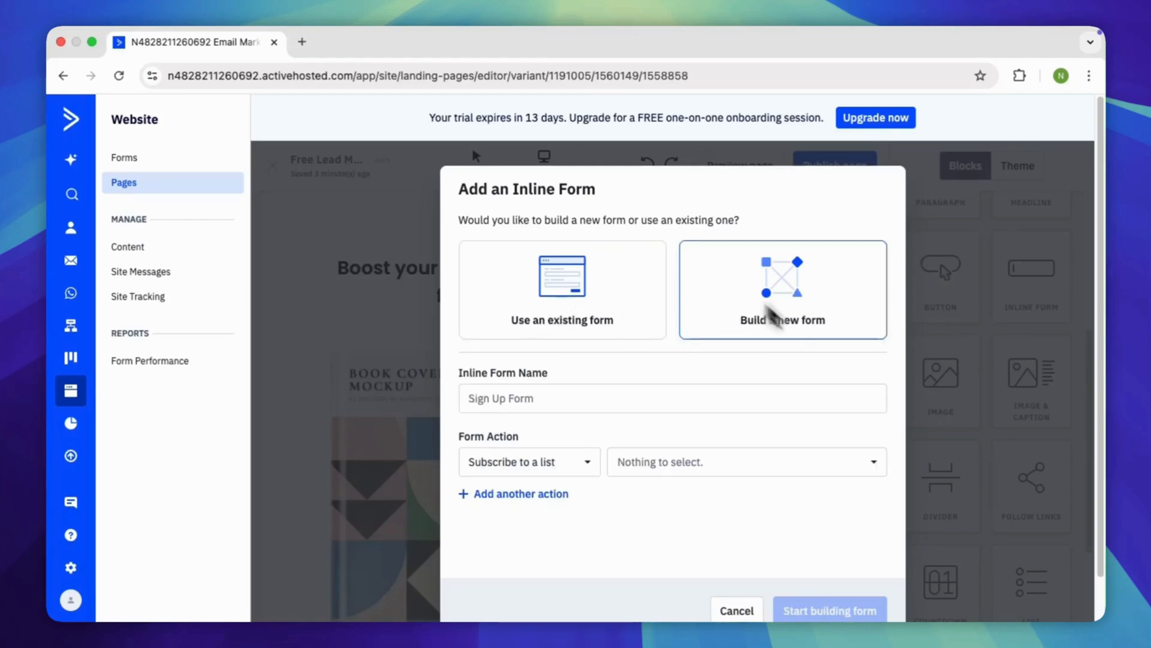
# - Name the form "Lead Magnet Signup Form", subscribe contacts to Master Contact List, and start building it
pyautogui.click(713, 401)
pyautogui.write('Lead Magnet Signup Form')
pyautogui.click(549, 462)
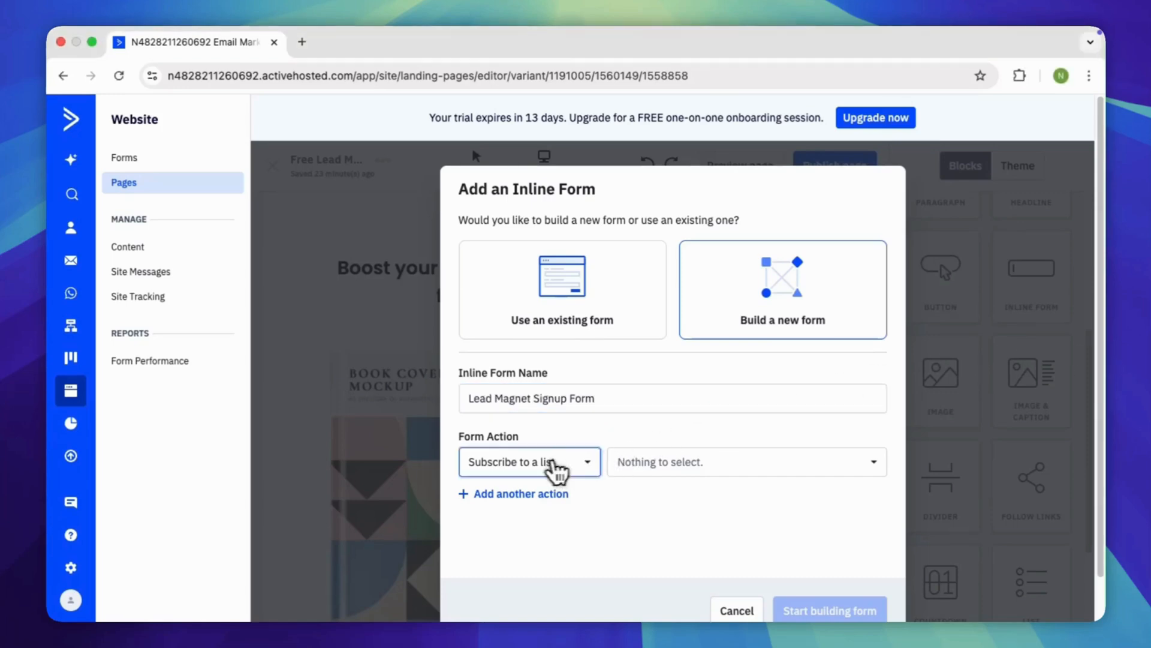
pyautogui.click(784, 531)
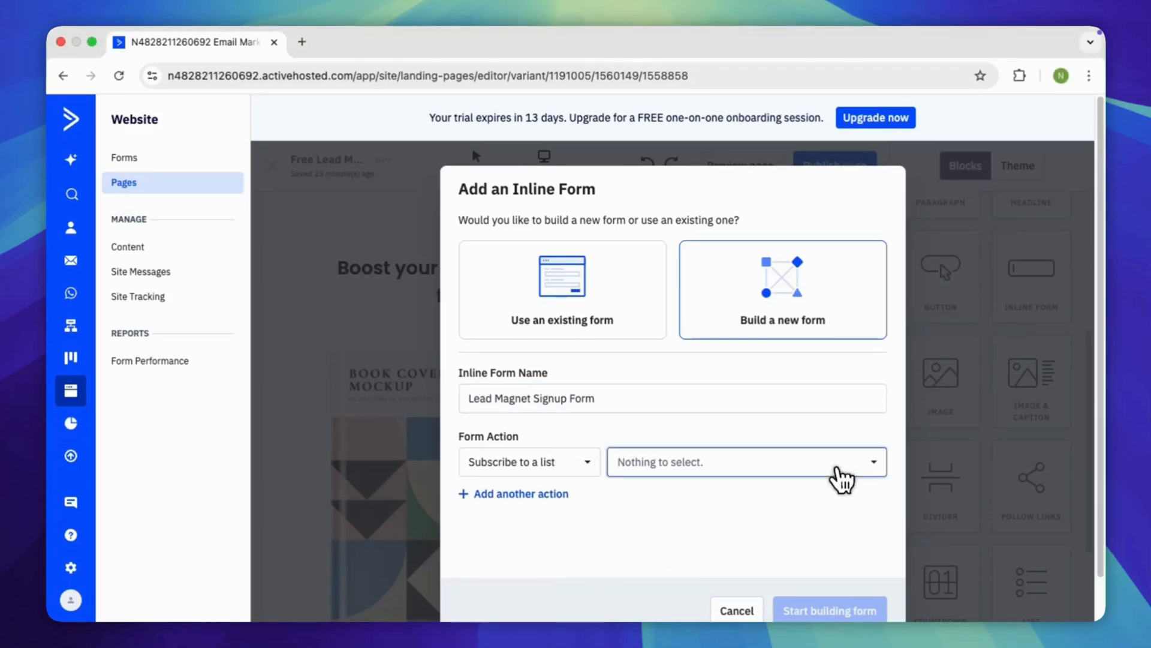
pyautogui.click(840, 474)
pyautogui.click(786, 536)
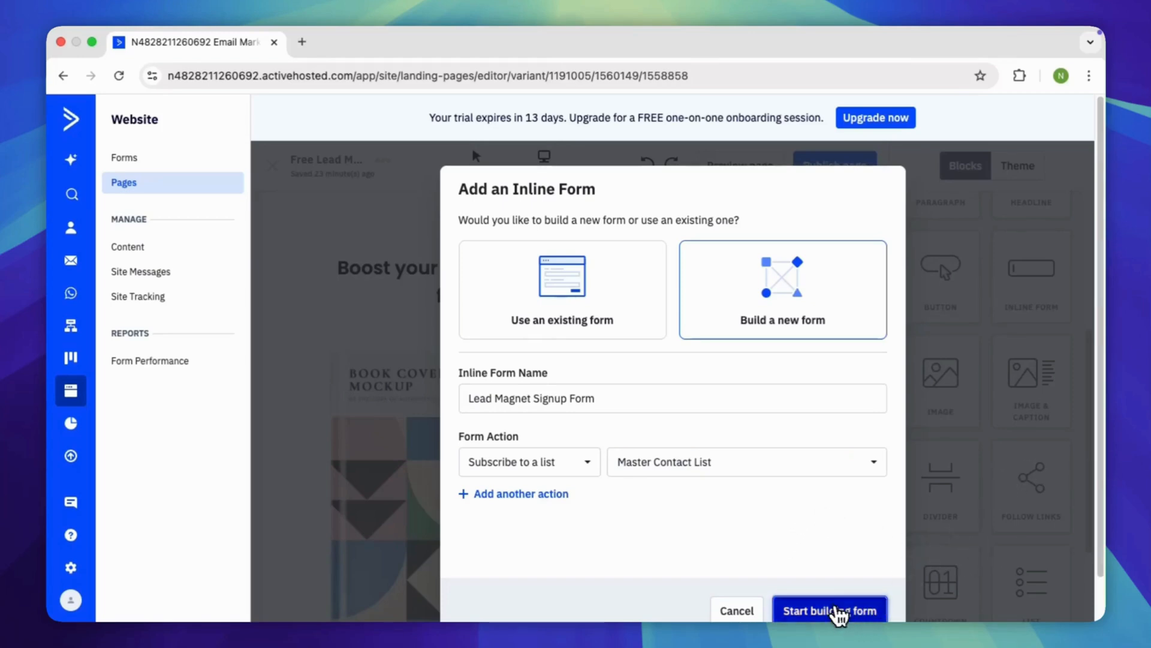
pyautogui.click(838, 612)
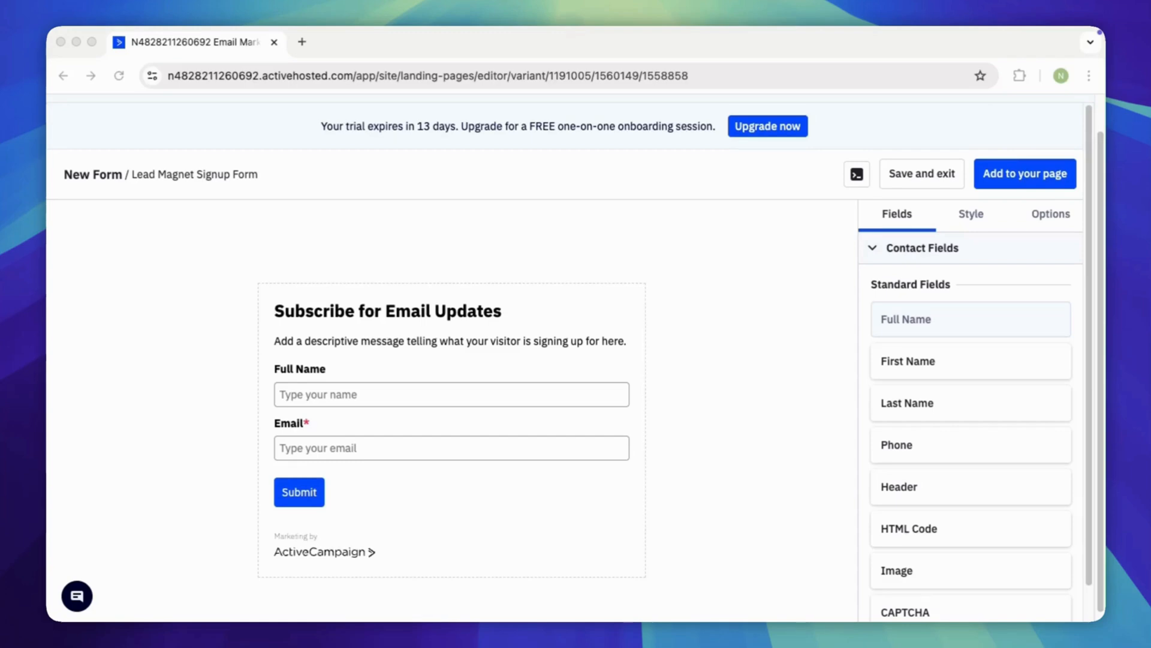
# - Set the signup form's on-submit action to Open URL
pyautogui.click(830, 389)
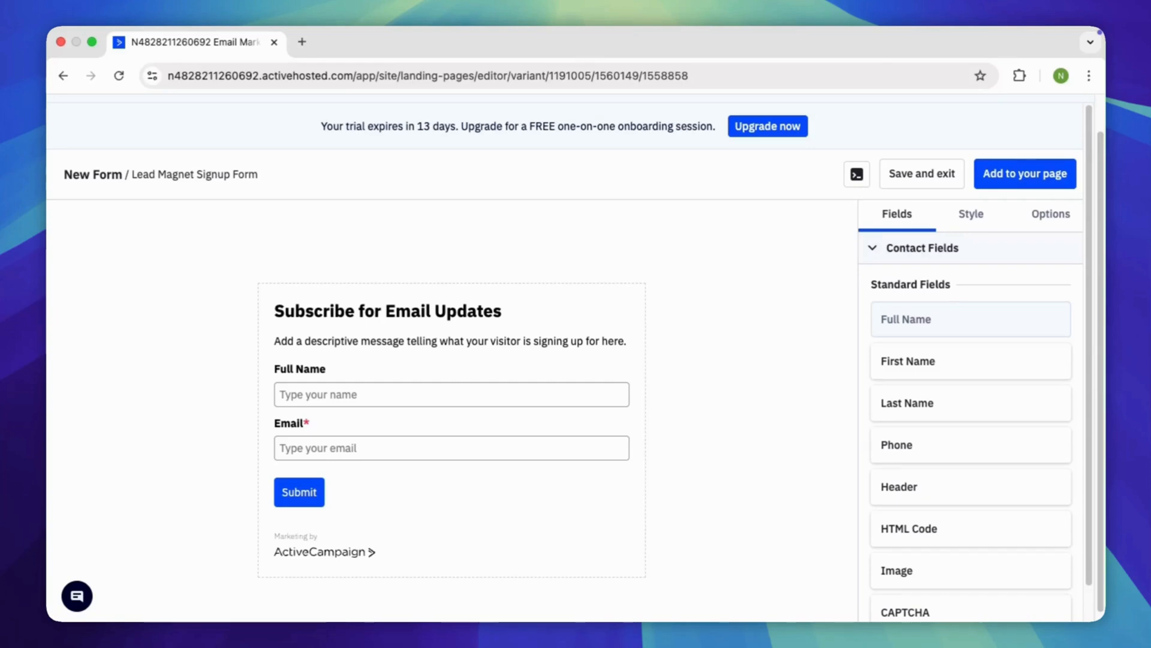
pyautogui.click(1044, 219)
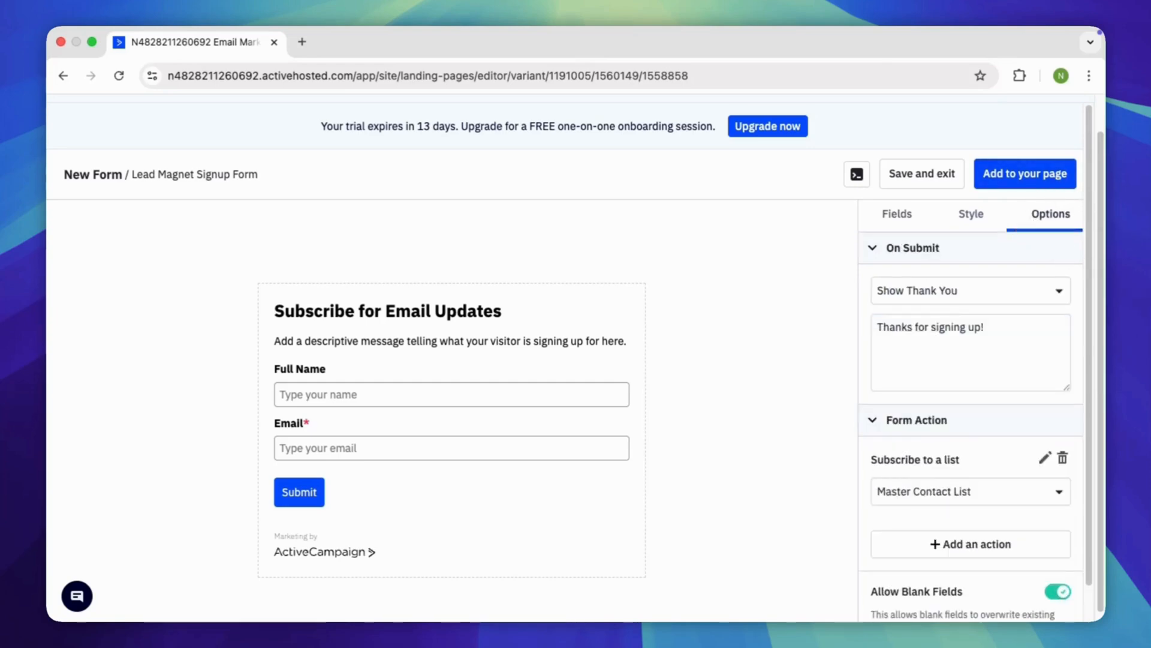
pyautogui.click(1047, 304)
pyautogui.click(1041, 355)
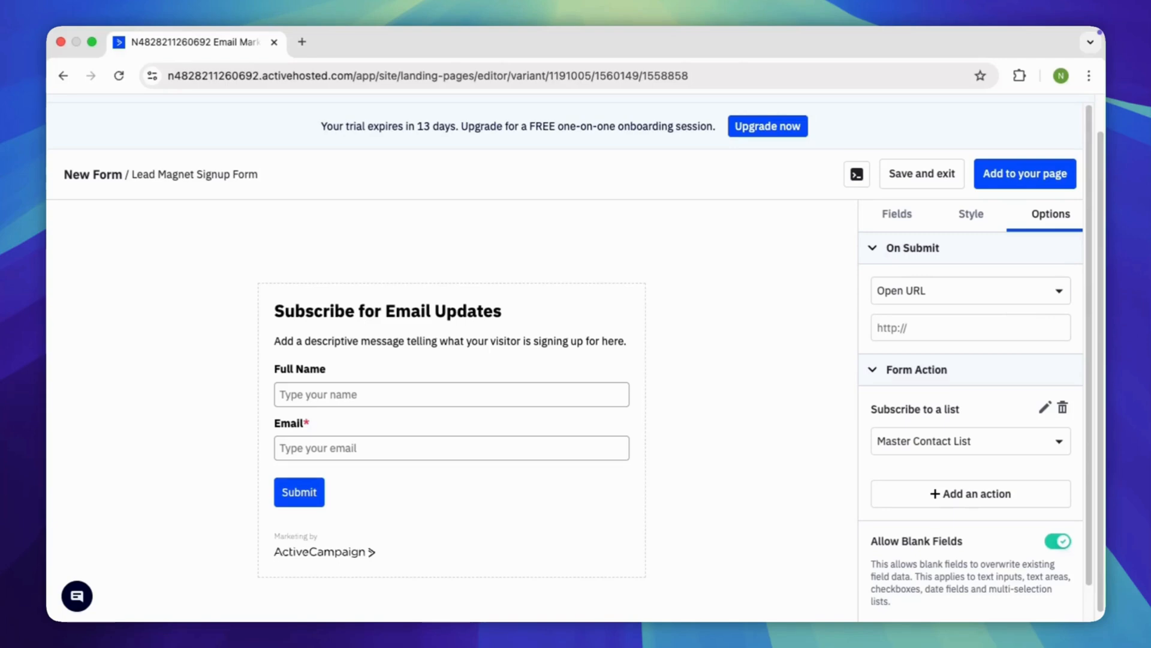
pyautogui.click(986, 332)
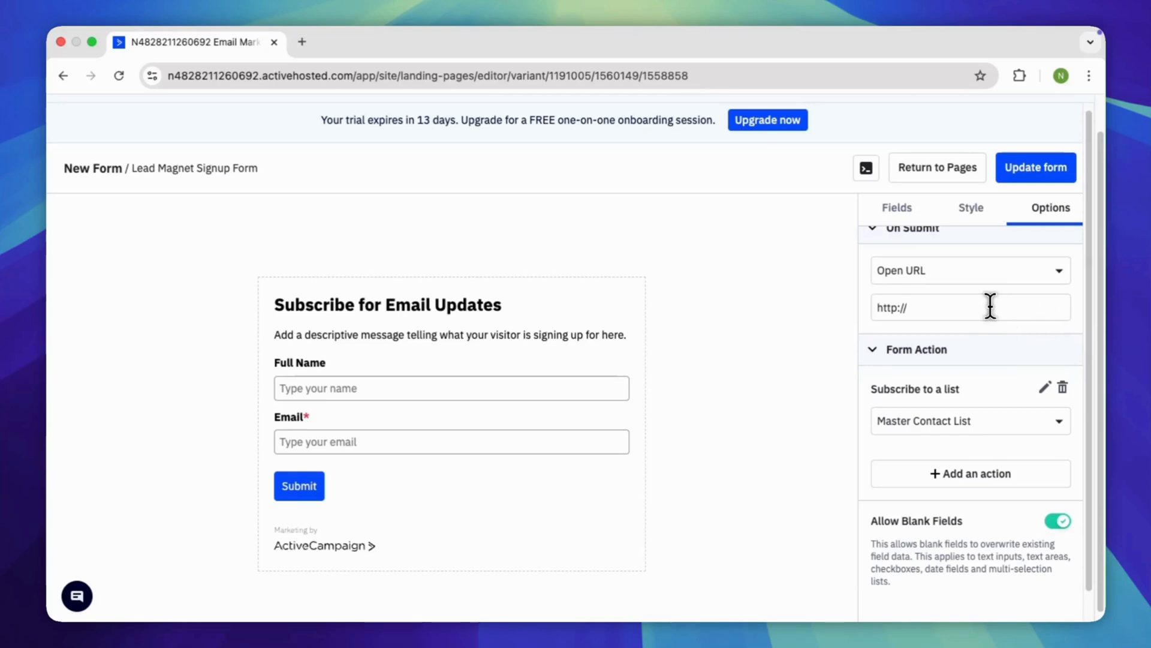
pyautogui.write('www.google.com')
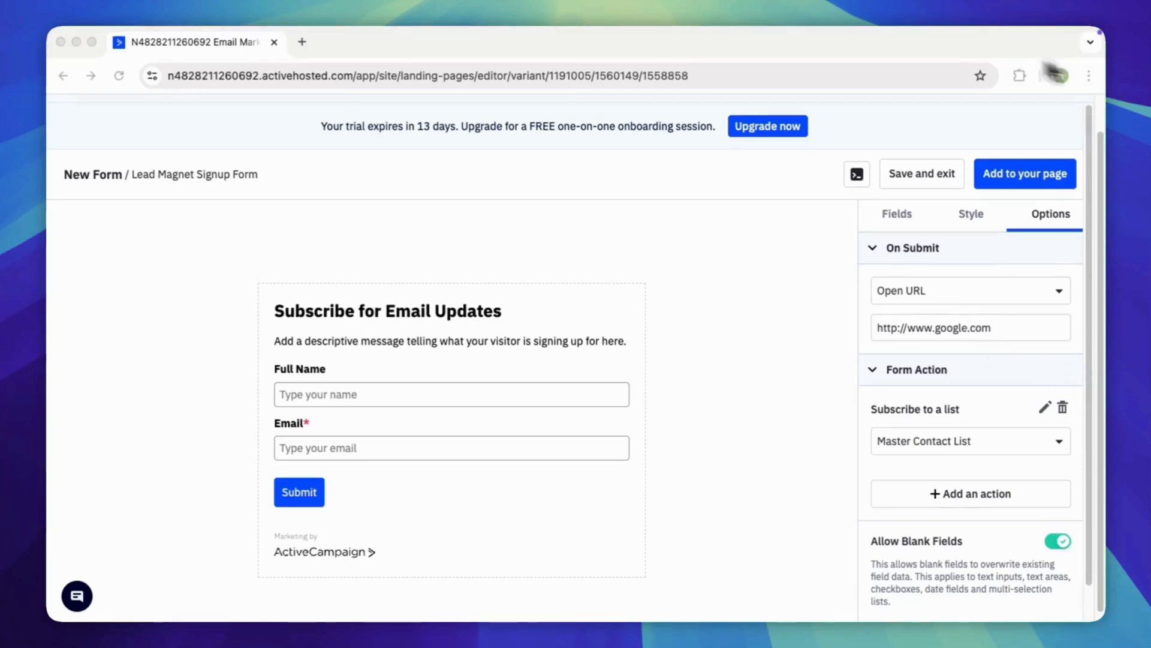
pyautogui.click(1035, 174)
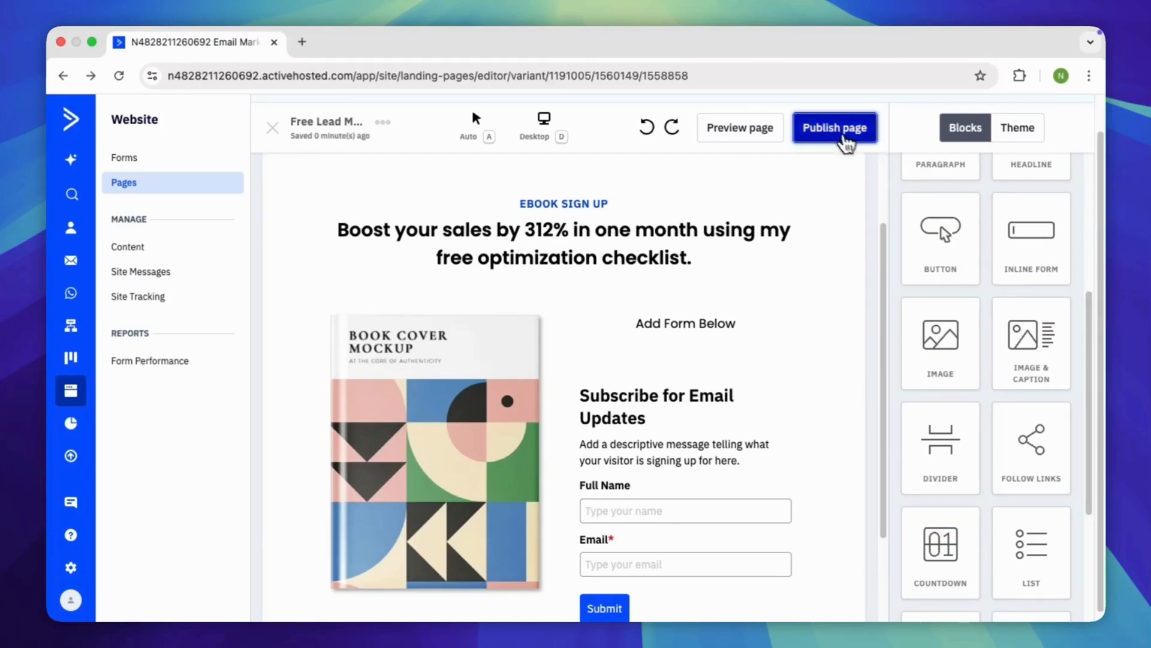
# - Publish the landing page with the URL ending free-lead-magnet-landing-page
pyautogui.click(847, 138)
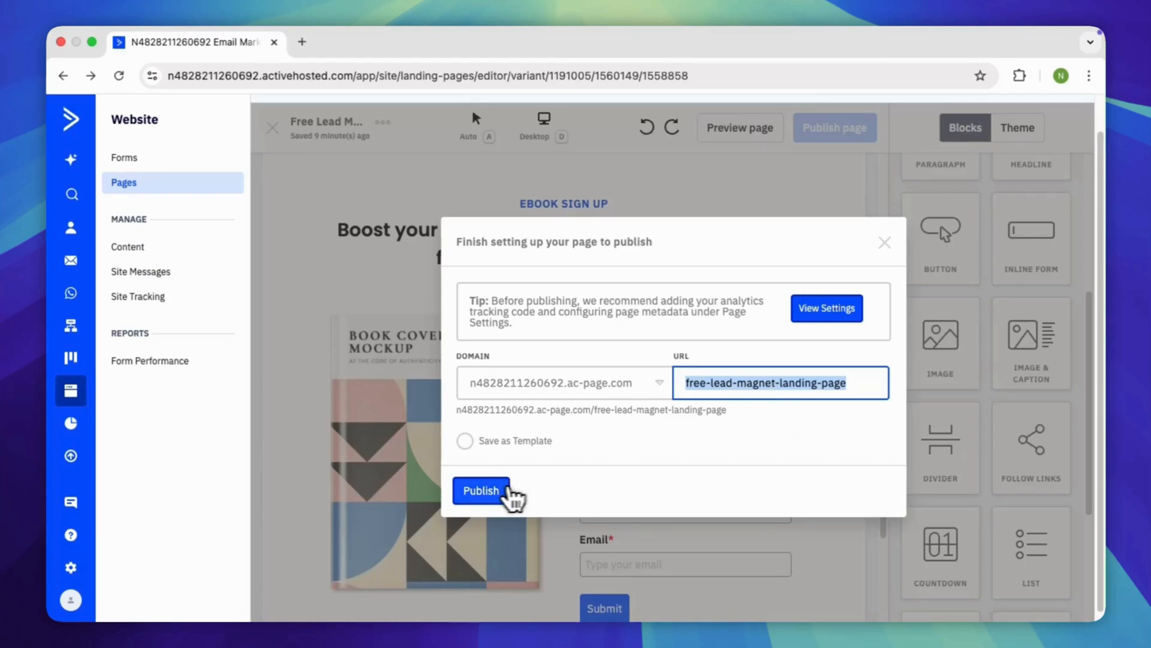
pyautogui.click(502, 492)
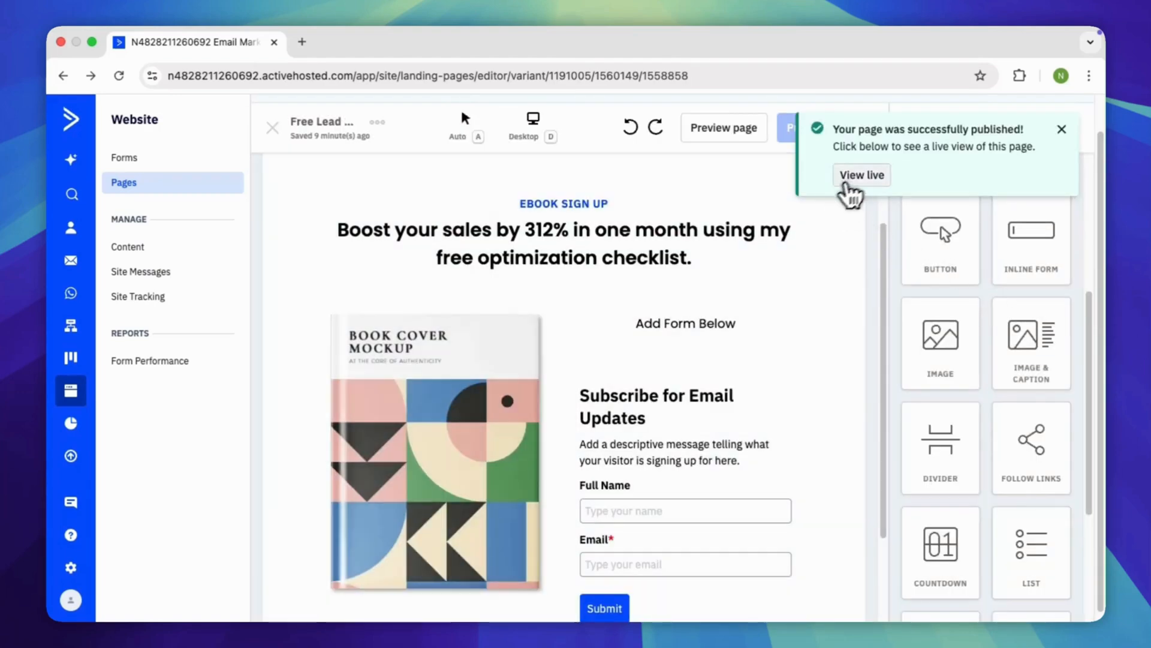
# - Open the live landing page, submit a test signup with a name and email address, and close the page it redirects to
pyautogui.click(860, 173)
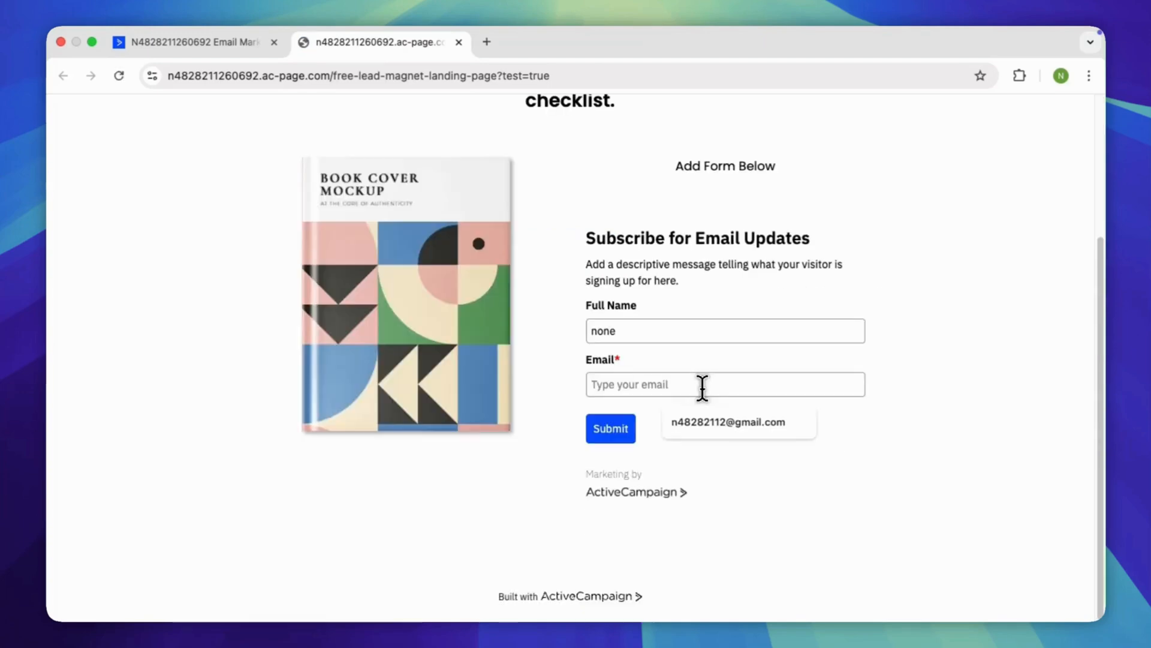
pyautogui.click(712, 409)
pyautogui.click(617, 428)
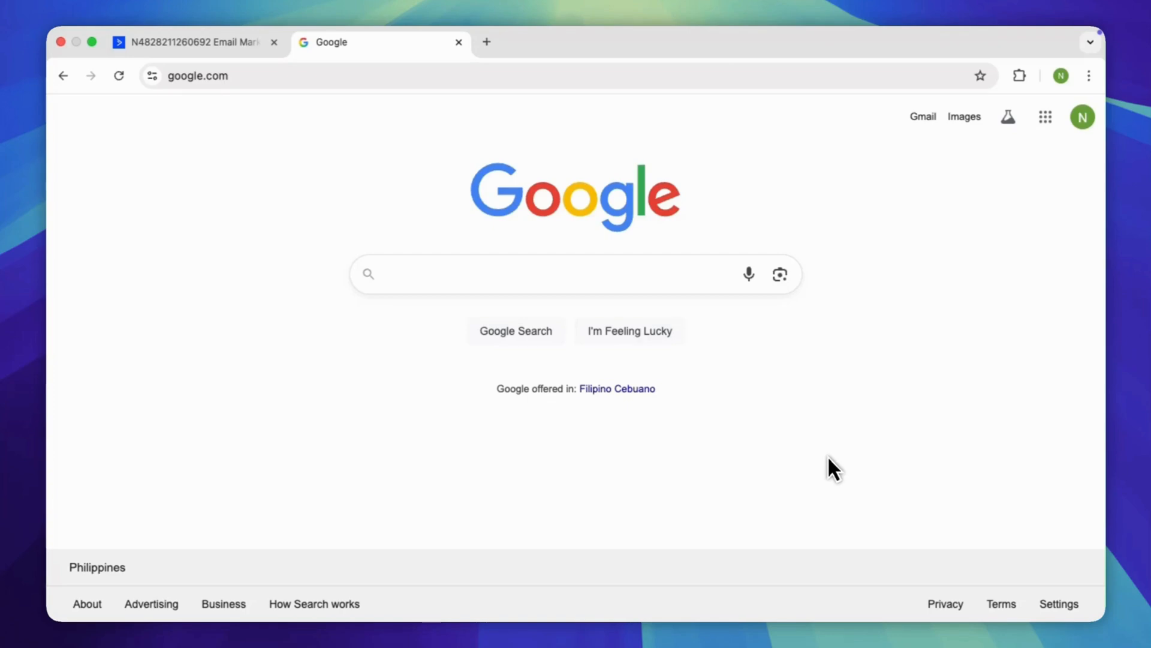
pyautogui.press('super+w')
# - Check the contacts list for the test signup's entry
pyautogui.click(71, 227)
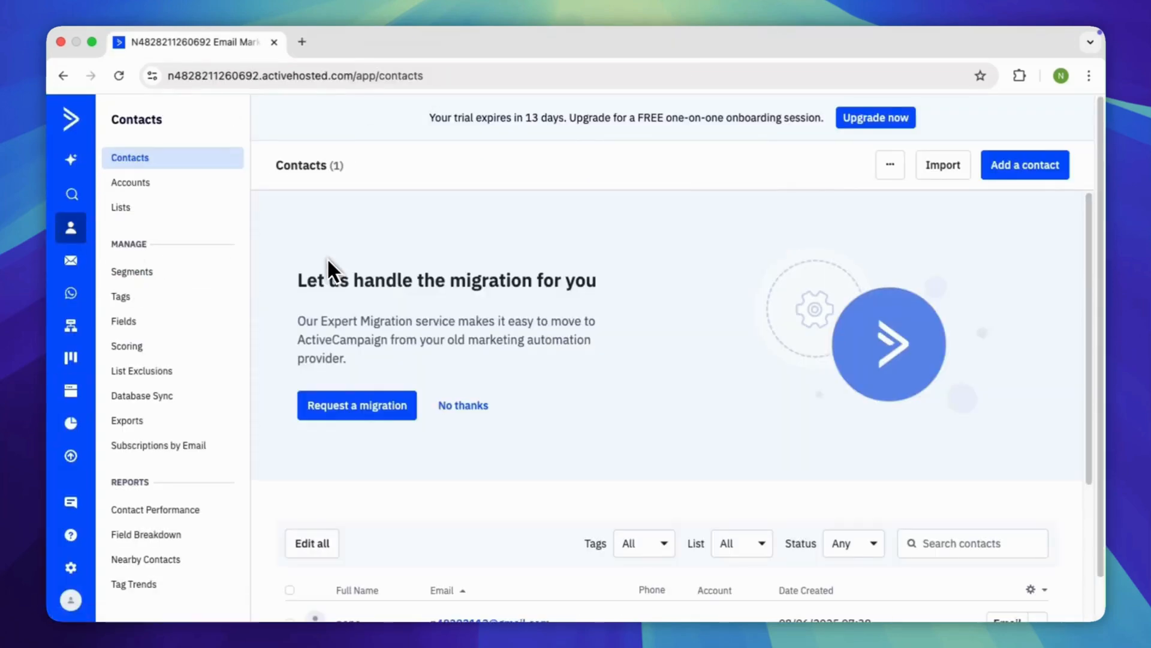
pyautogui.scroll(-2, 596, 387)
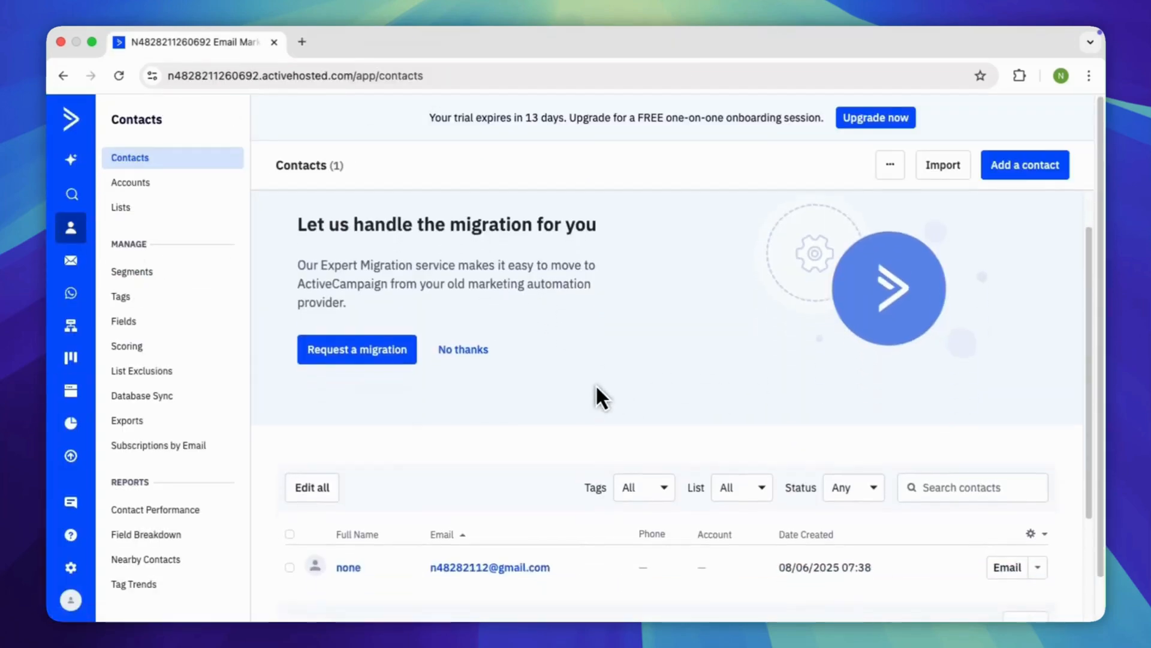
pyautogui.scroll(-3, 597, 389)
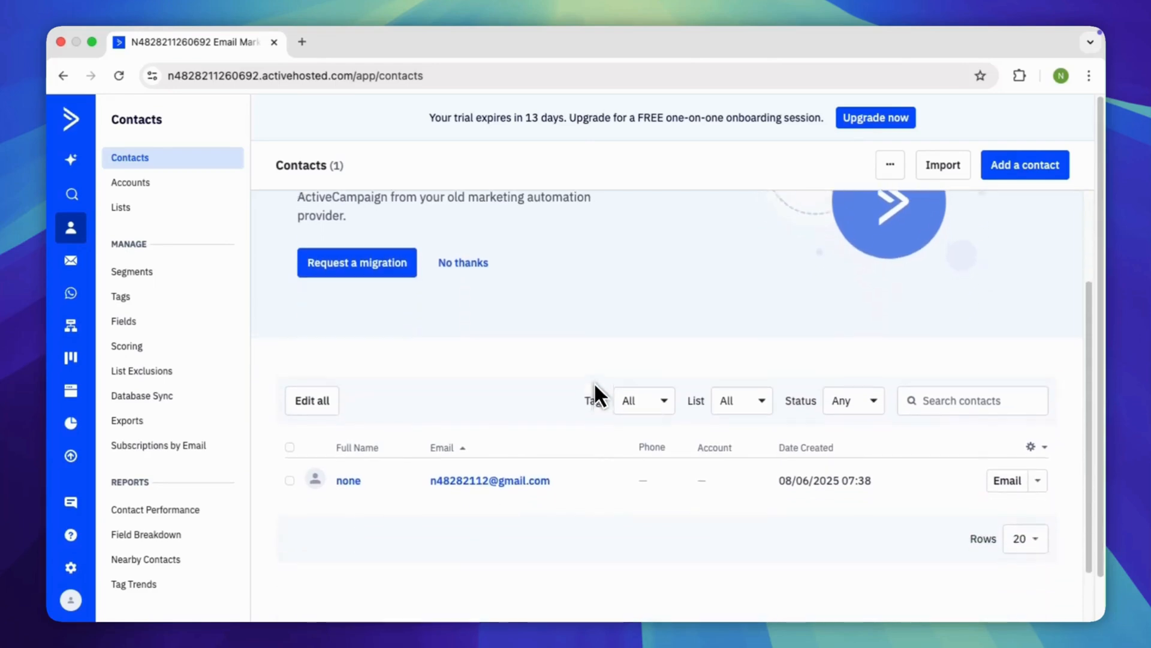
# - Create a new website page from the Asset Download 2 template and name it "Funnel Step Two"
pyautogui.click(71, 390)
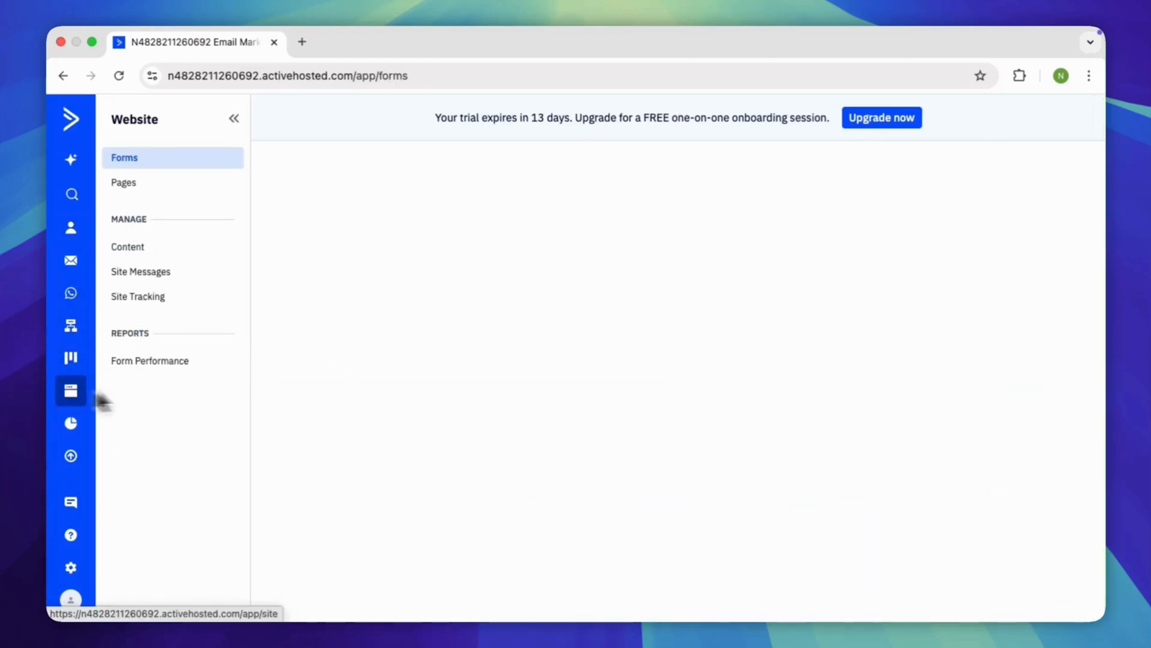
pyautogui.click(182, 182)
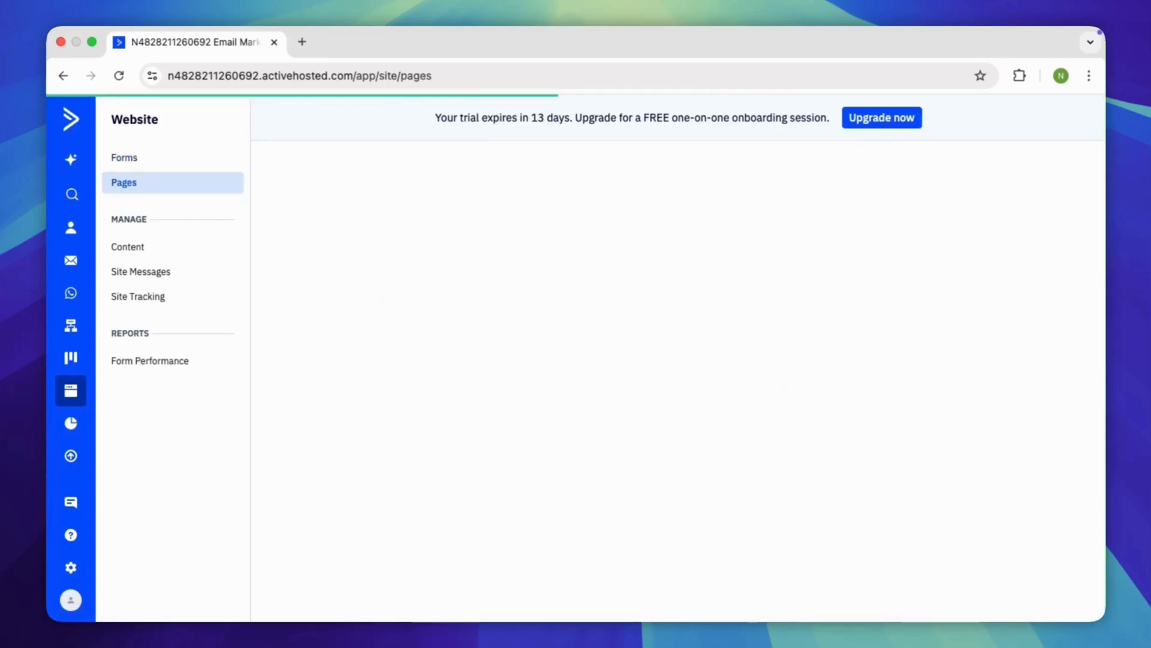
pyautogui.click(988, 277)
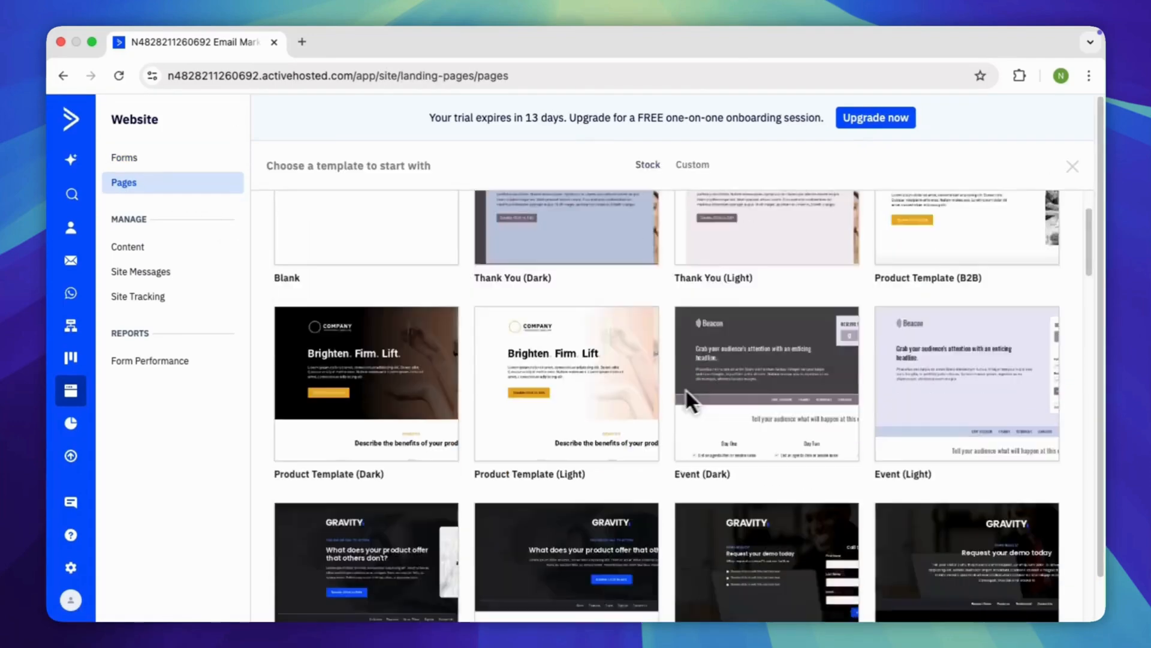
pyautogui.scroll(-5, 687, 399)
pyautogui.scroll(-5, 682, 399)
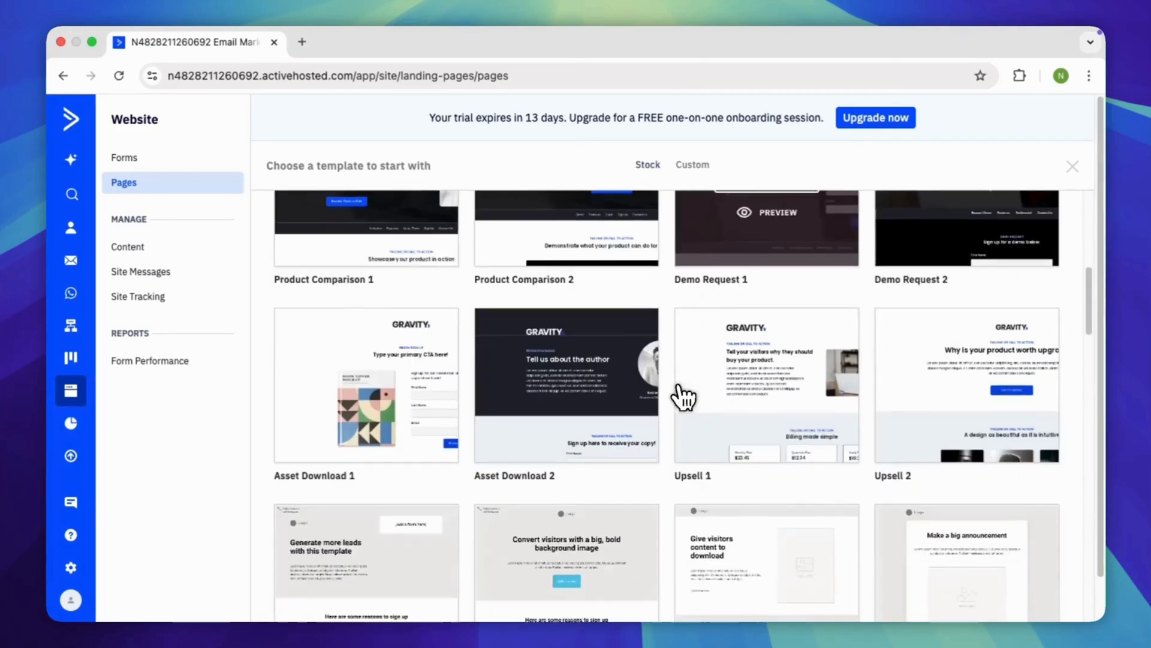
pyautogui.click(566, 326)
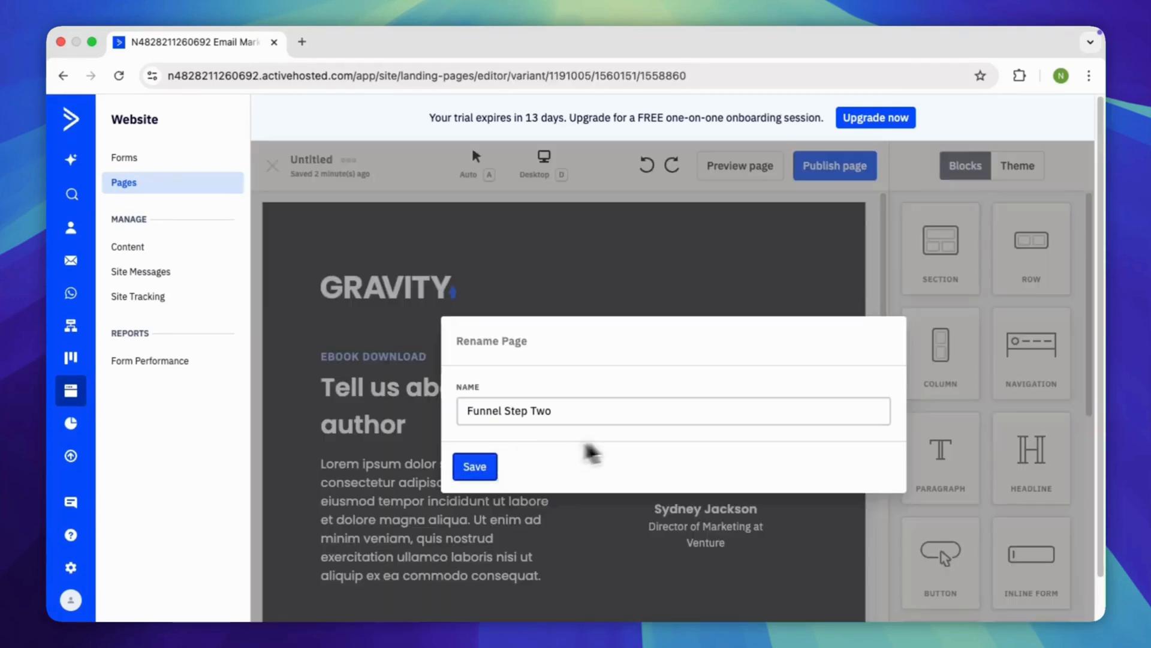
pyautogui.click(485, 469)
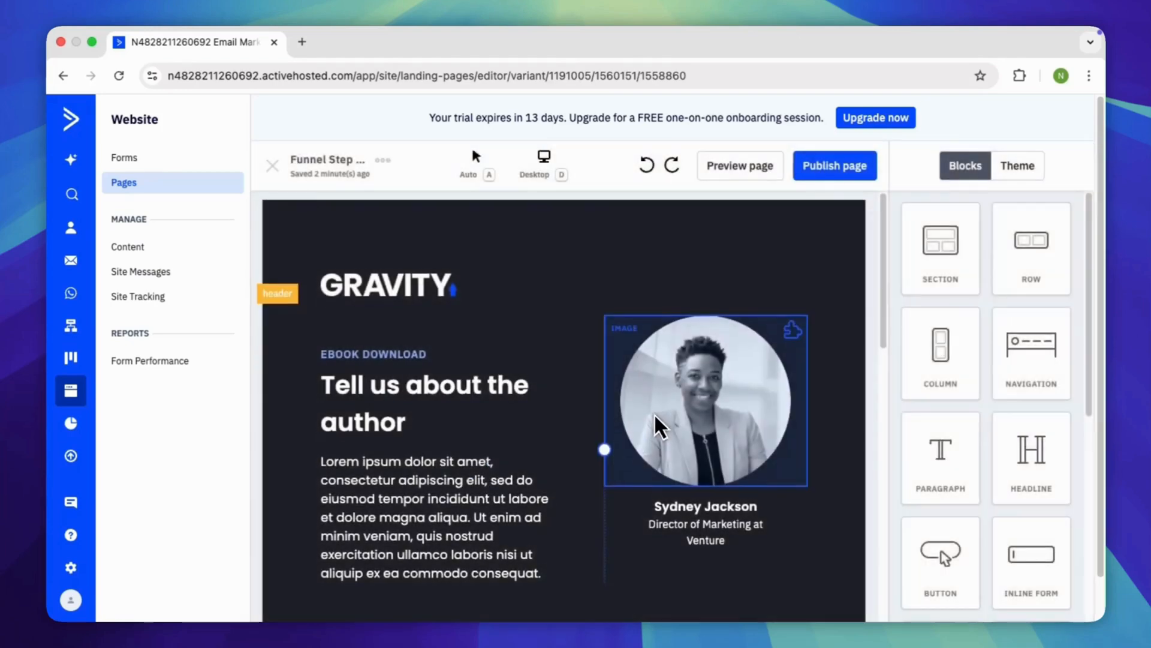
# - Publish the second funnel page with the URL ending funnel-step-two
pyautogui.scroll(-1, 659, 425)
pyautogui.click(822, 252)
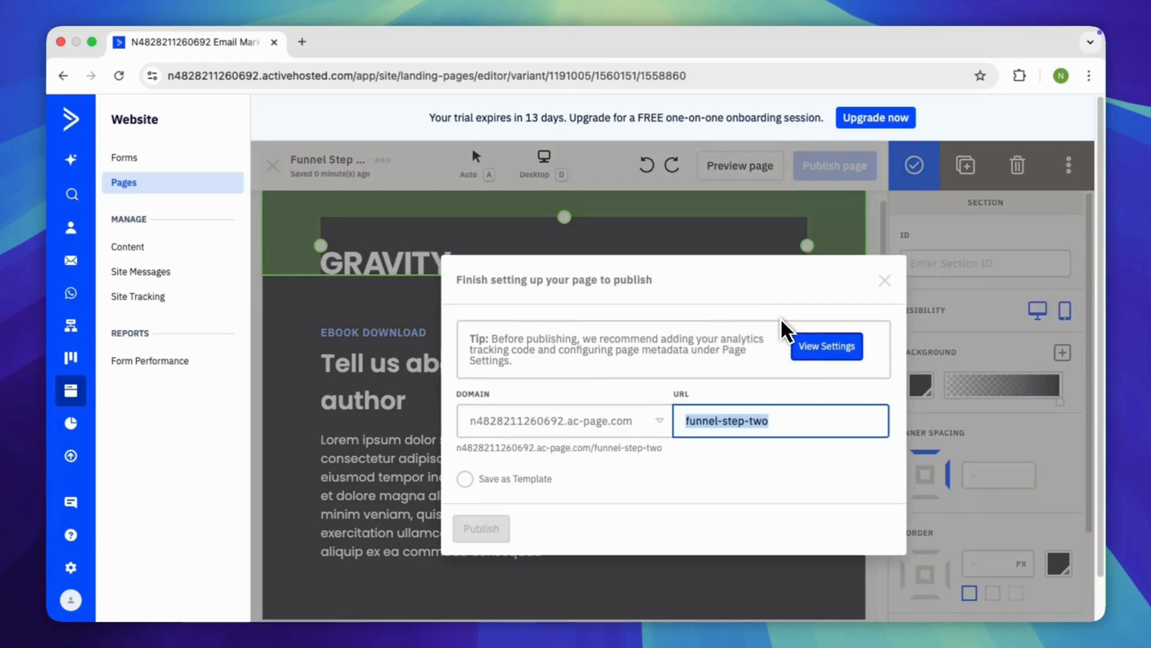
pyautogui.click(505, 530)
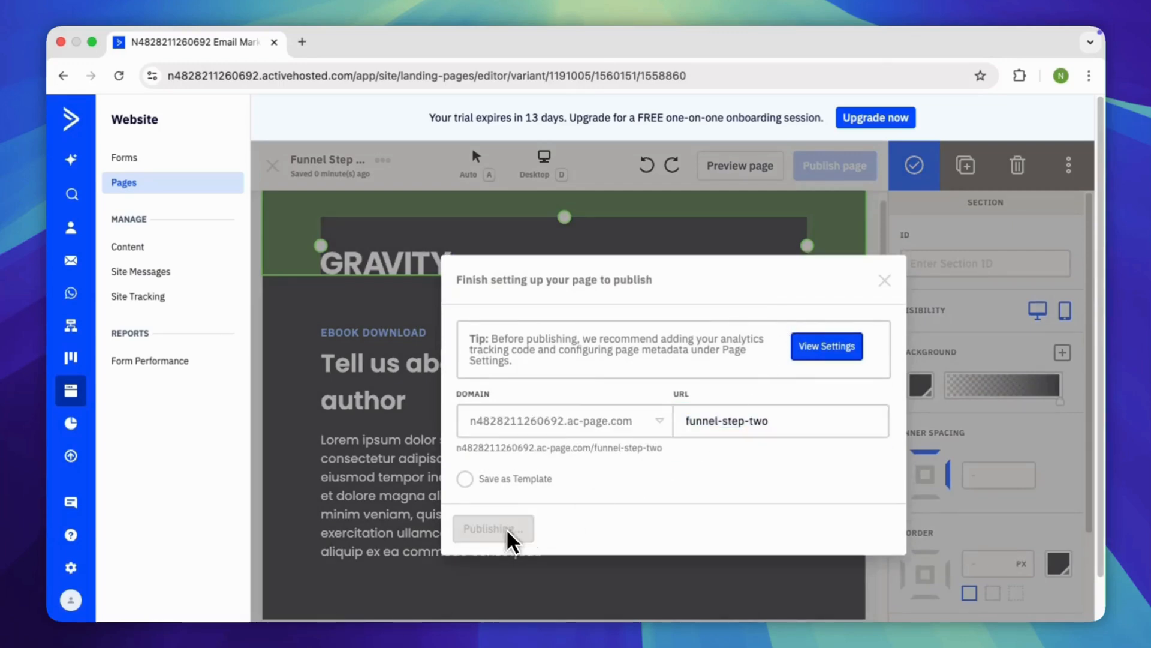
# - Copy the published URL of the Funnel Step Two page from the pages list
pyautogui.hscroll(1, 727, 461)
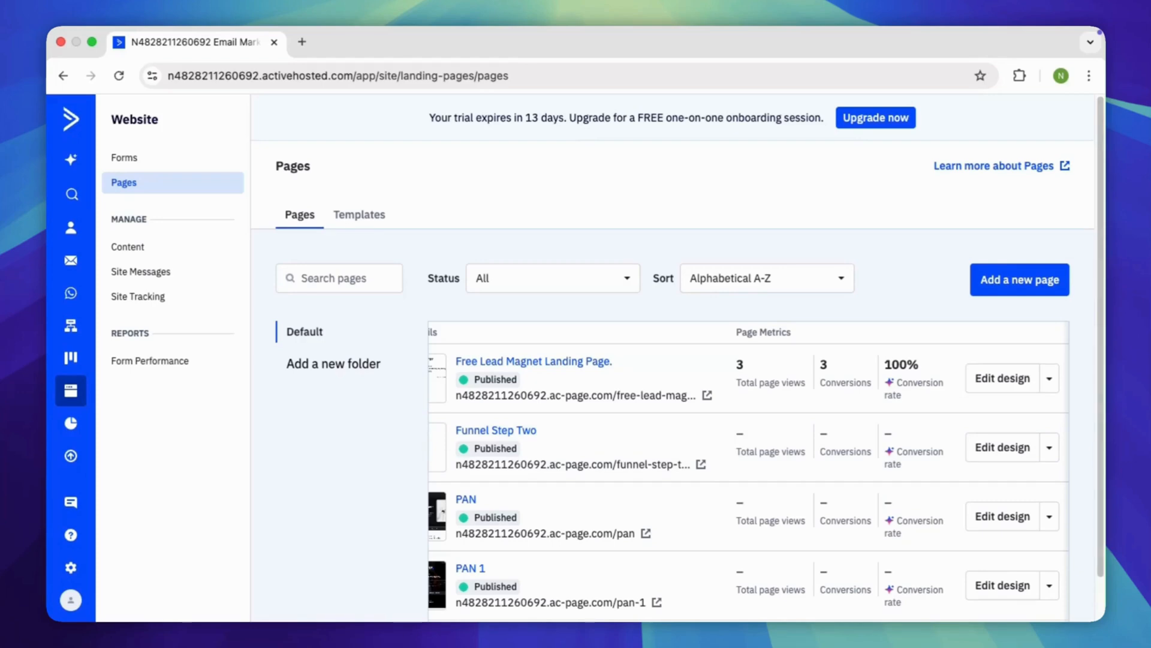
pyautogui.scroll(-1, 960, 498)
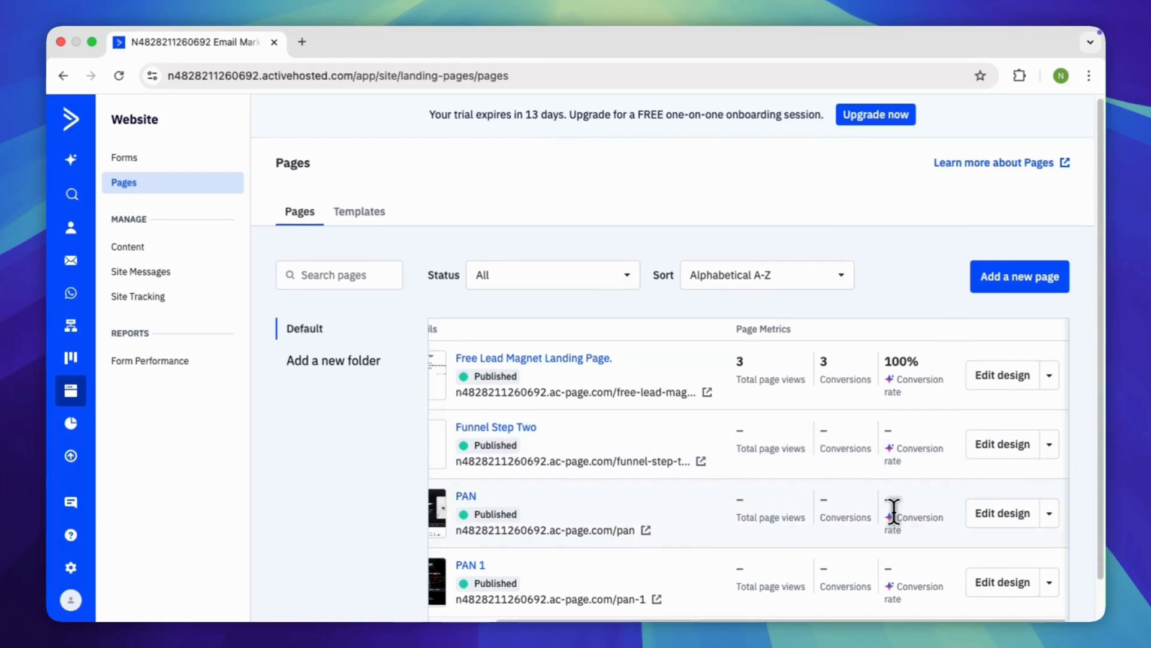
pyautogui.click(1049, 447)
pyautogui.click(983, 565)
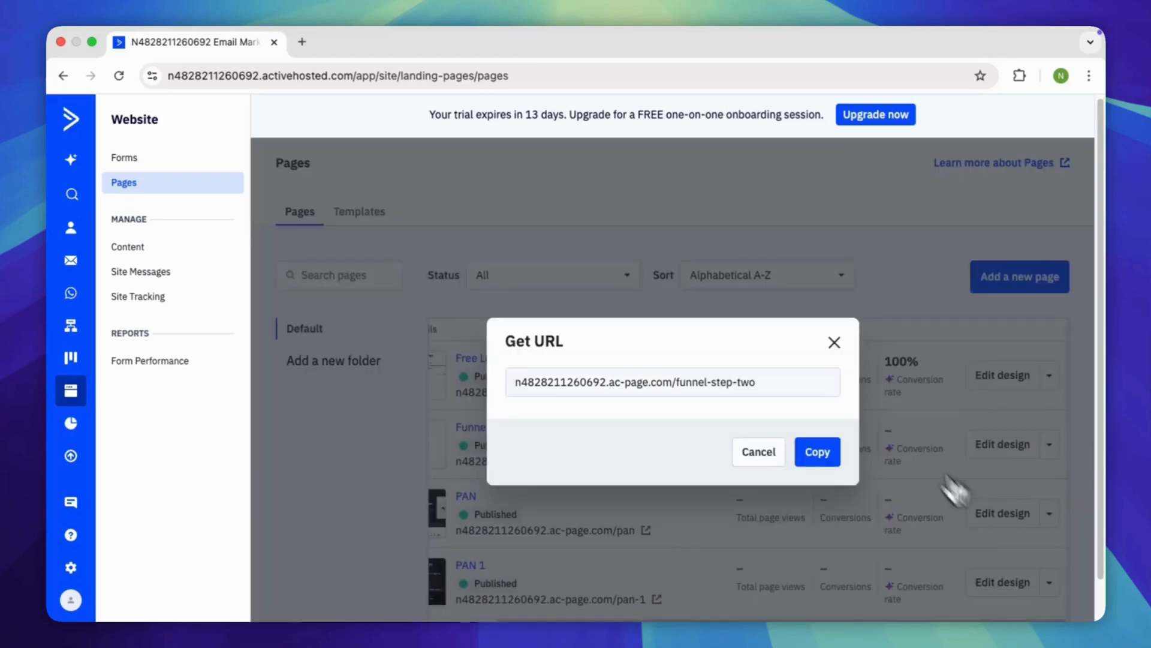
pyautogui.click(819, 451)
# - Edit the Lead Magnet Signup Form to open the copied Funnel Step Two URL on submit, and save it
pyautogui.click(124, 157)
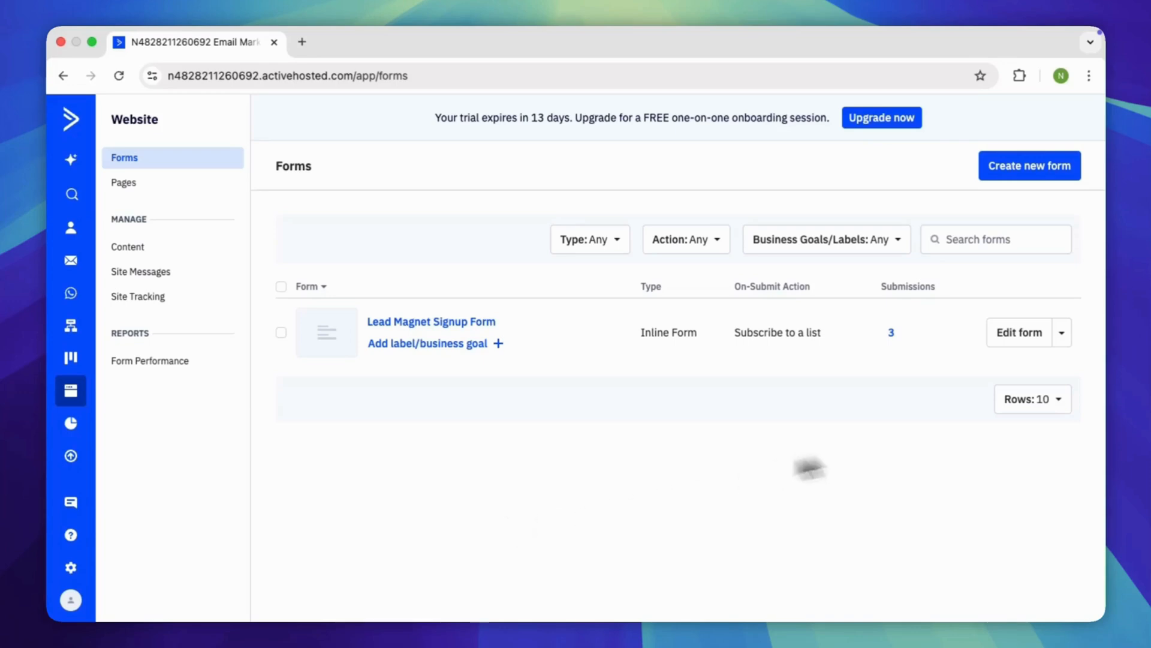
pyautogui.click(1060, 335)
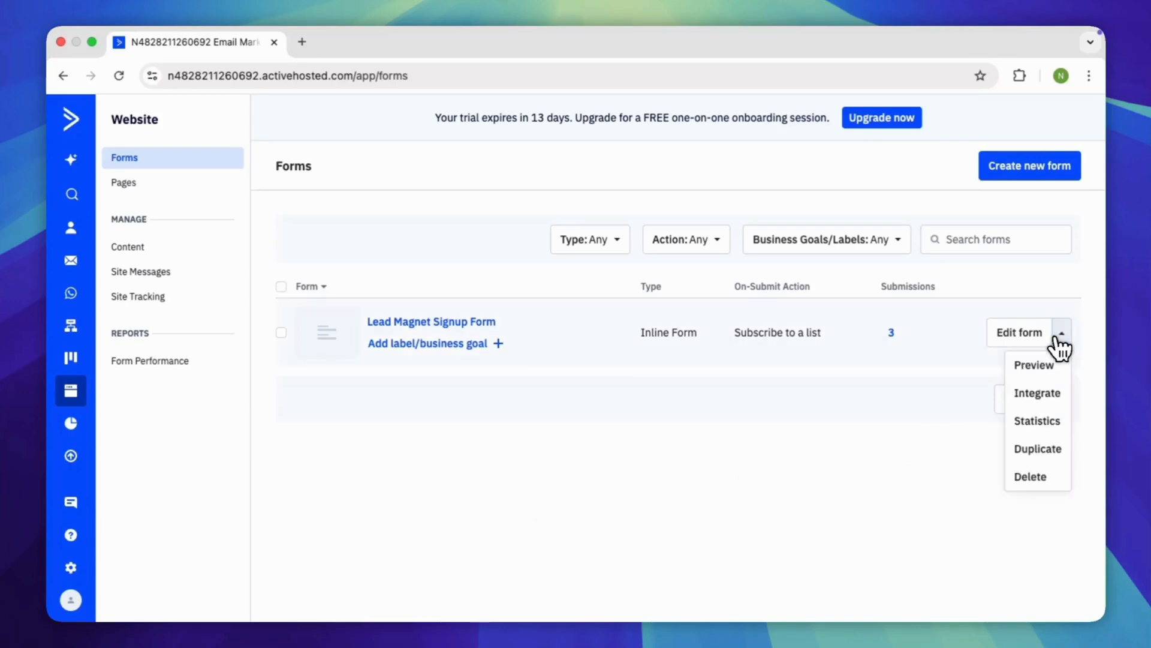
pyautogui.click(1023, 337)
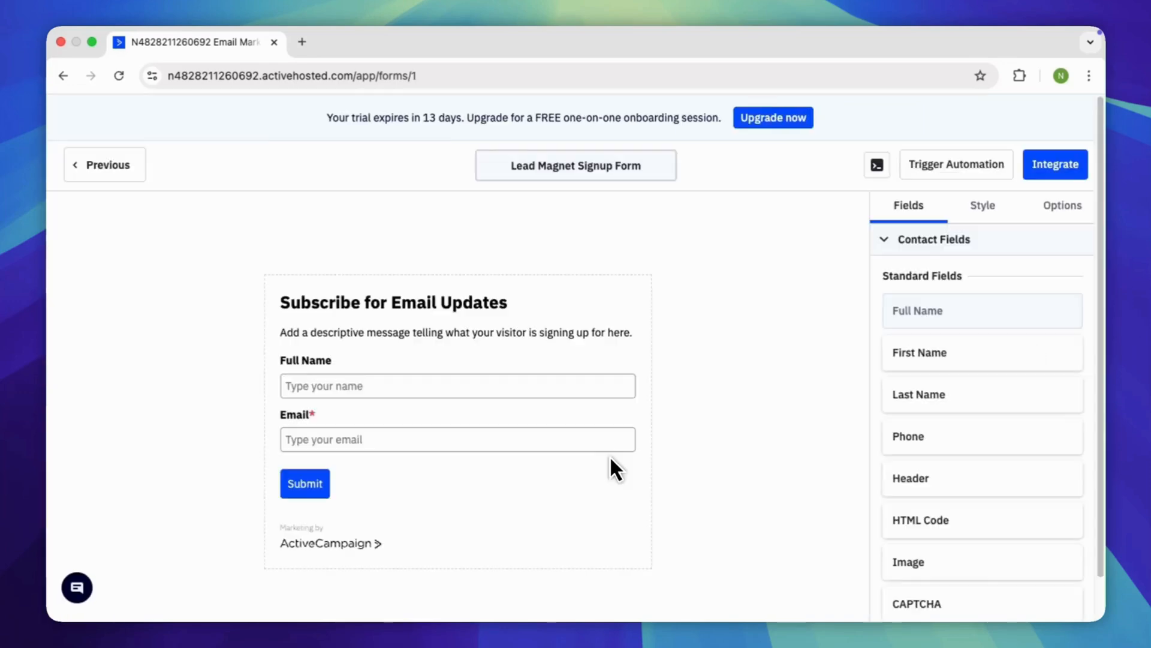
pyautogui.click(1076, 210)
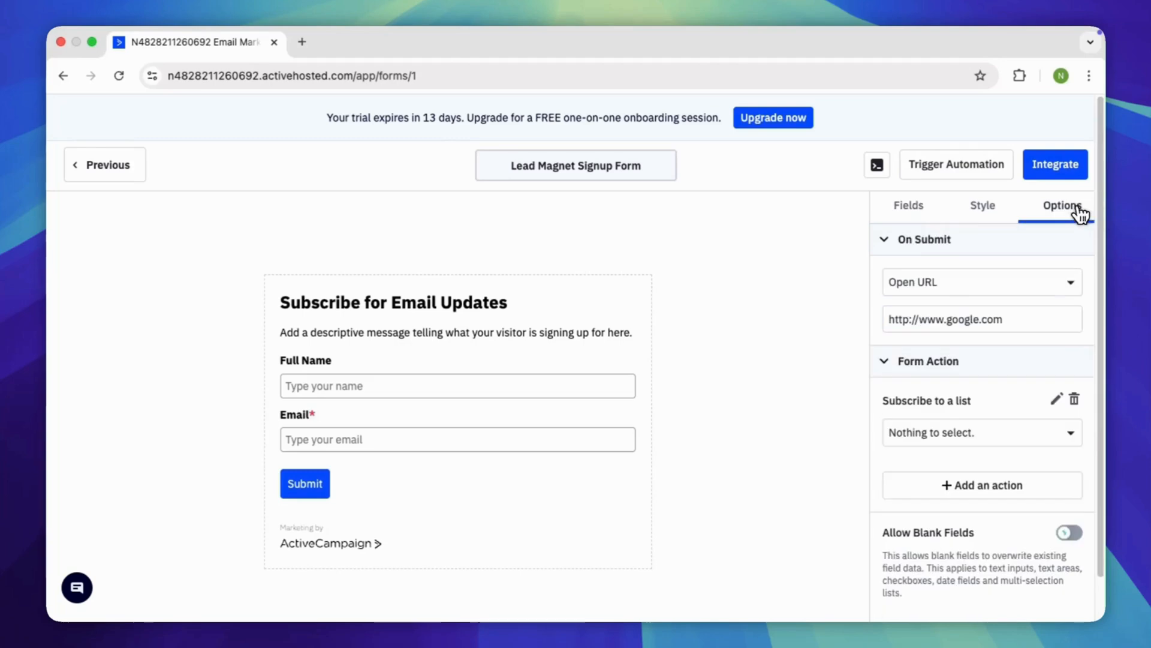
pyautogui.tripleClick(1004, 319)
pyautogui.press('super+v')
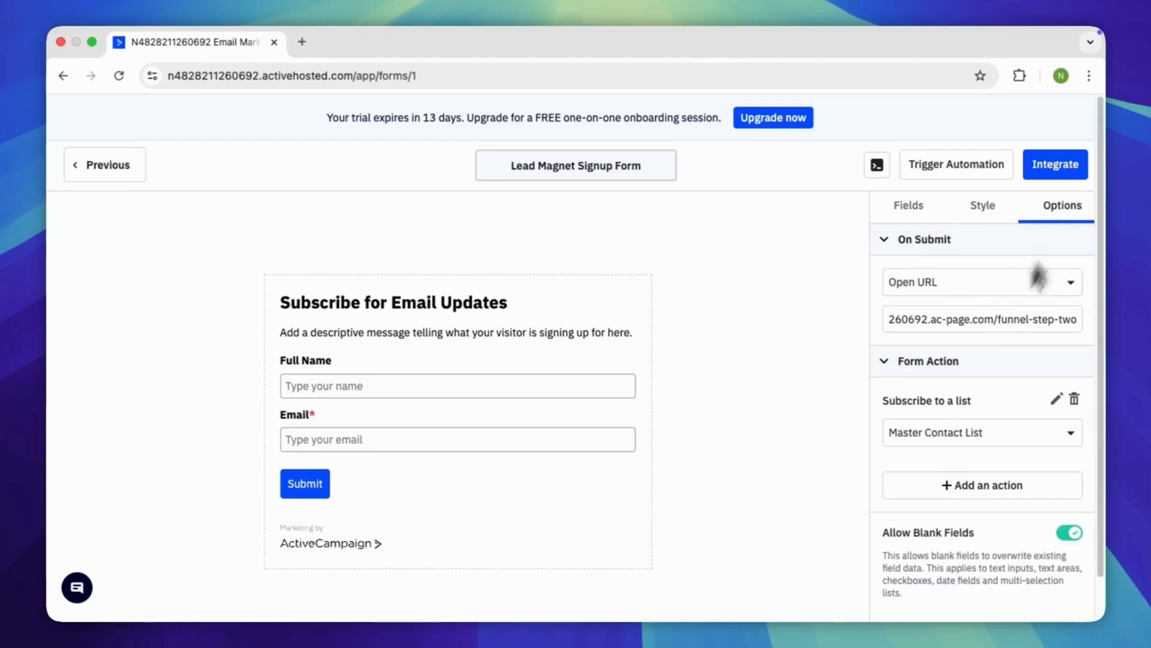
pyautogui.click(1057, 166)
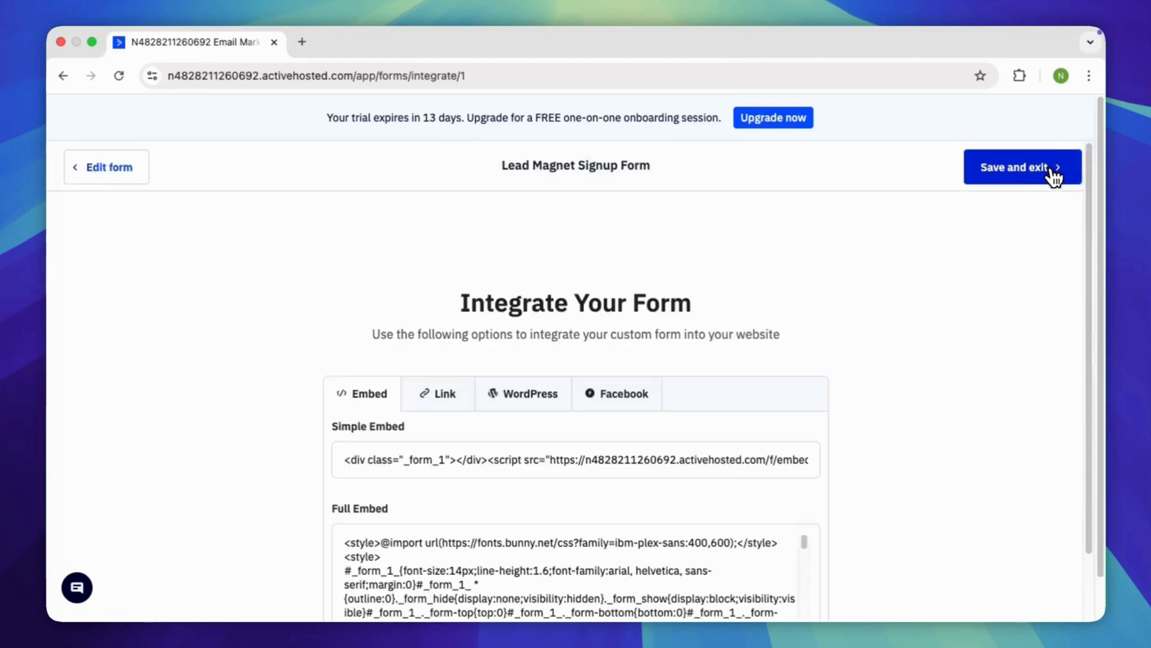
pyautogui.click(1053, 168)
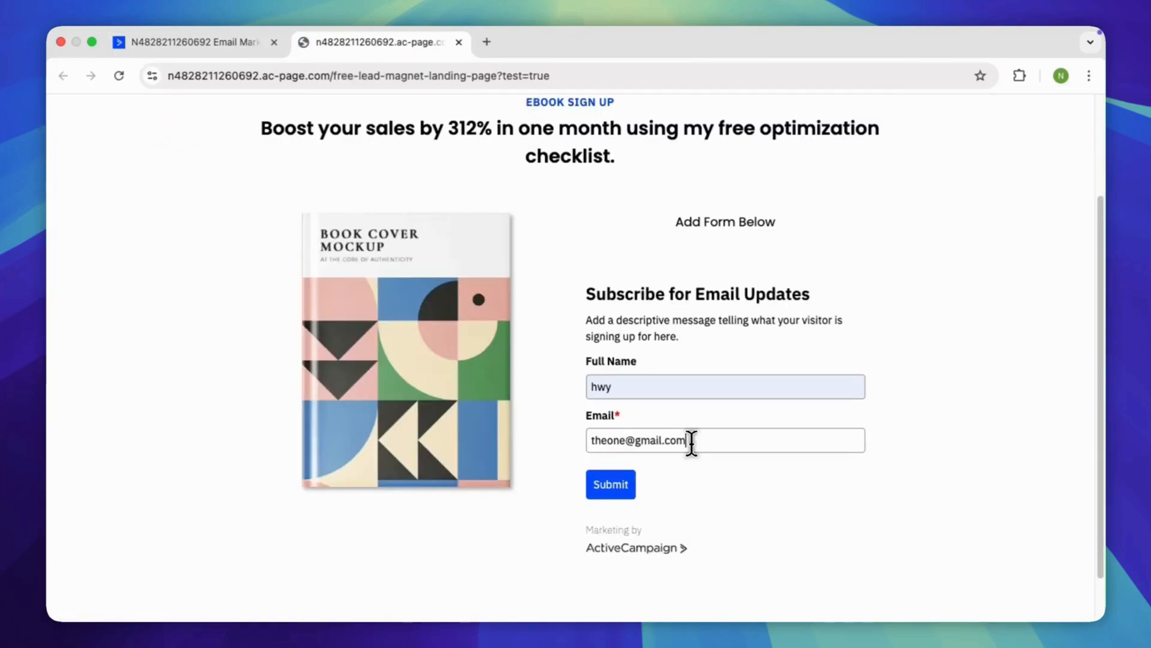
# - Submit the filled-in test signup on the live landing page and look through the redirected page translated into English
pyautogui.press('Return')
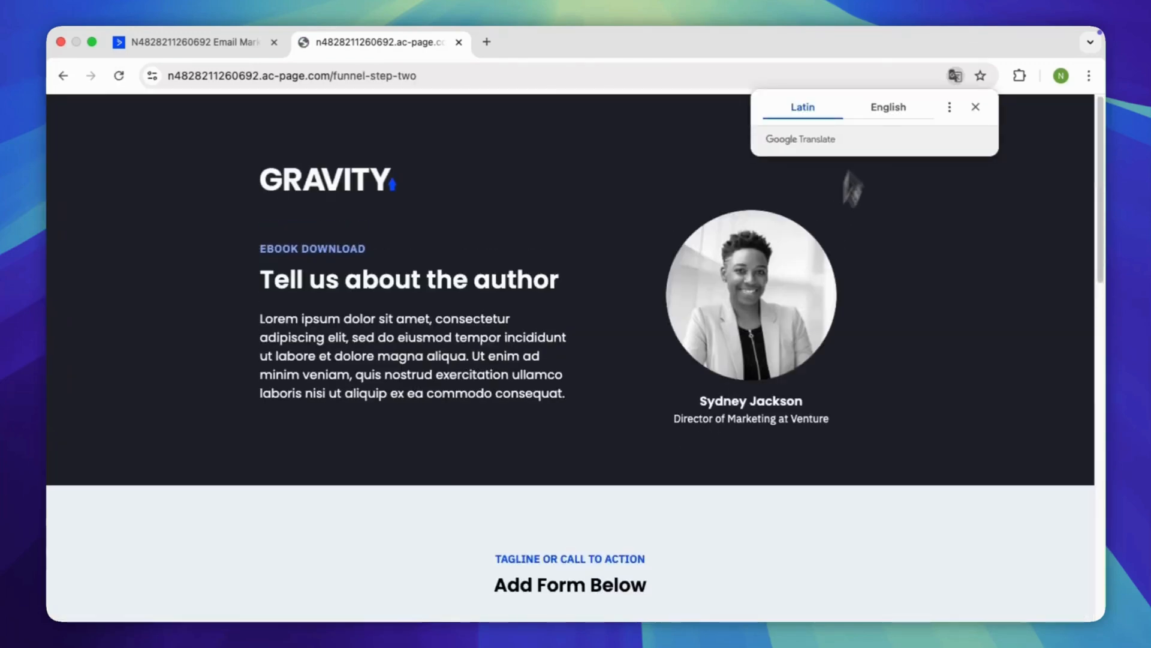
pyautogui.click(871, 119)
pyautogui.click(975, 107)
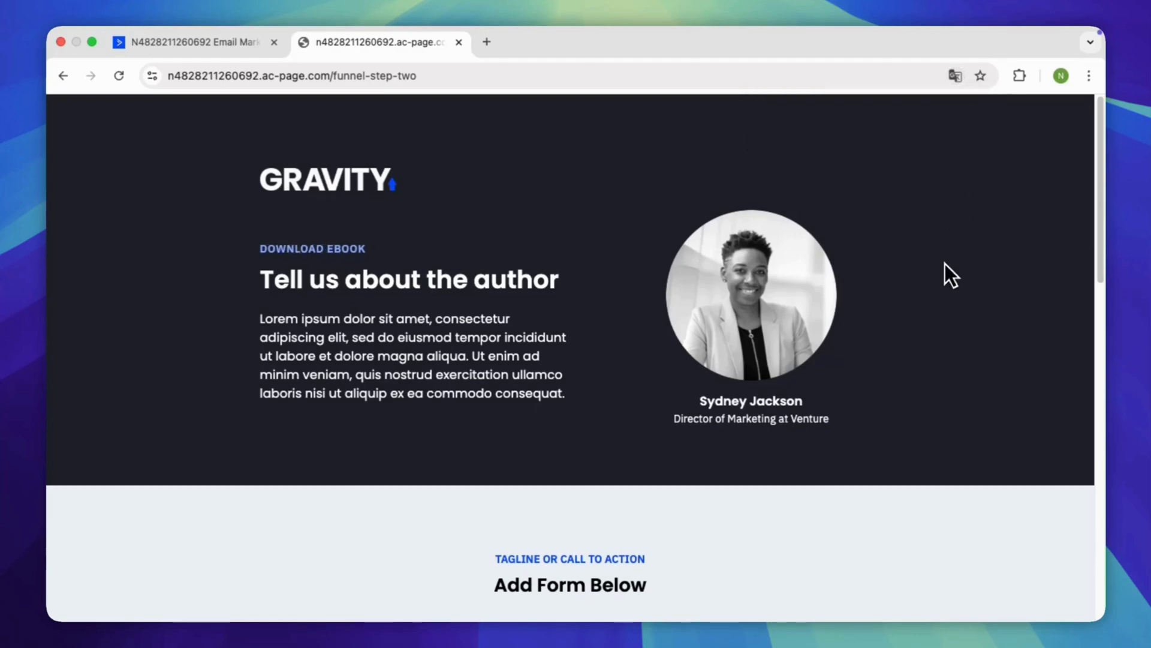
pyautogui.scroll(-15, 754, 384)
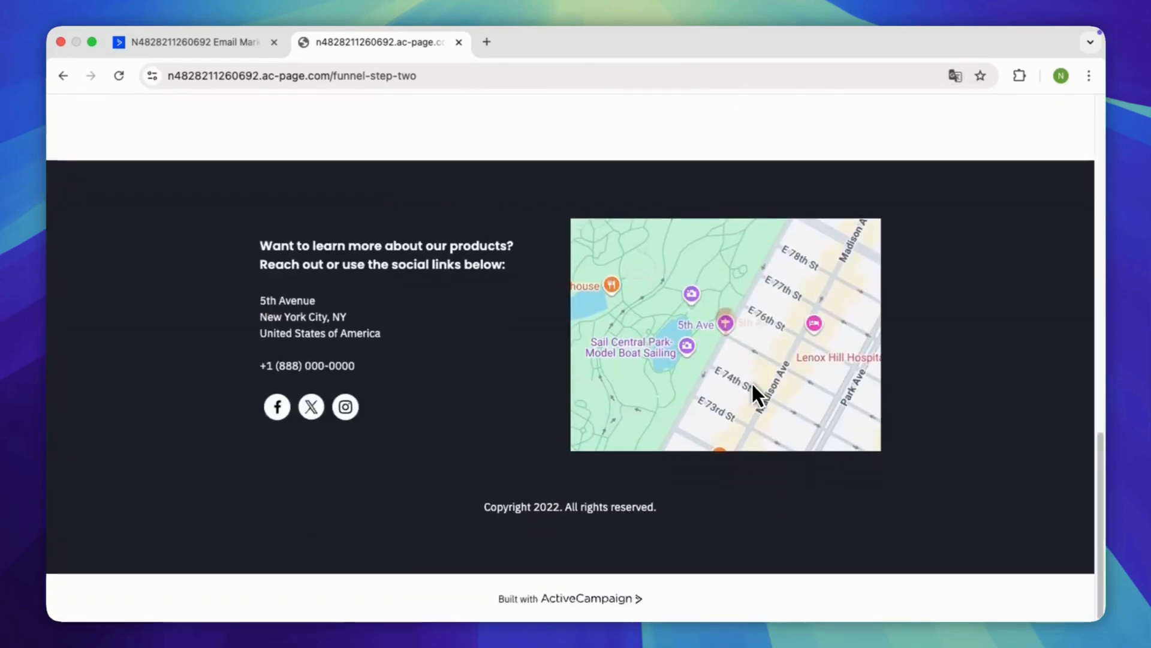
pyautogui.scroll(15, 751, 381)
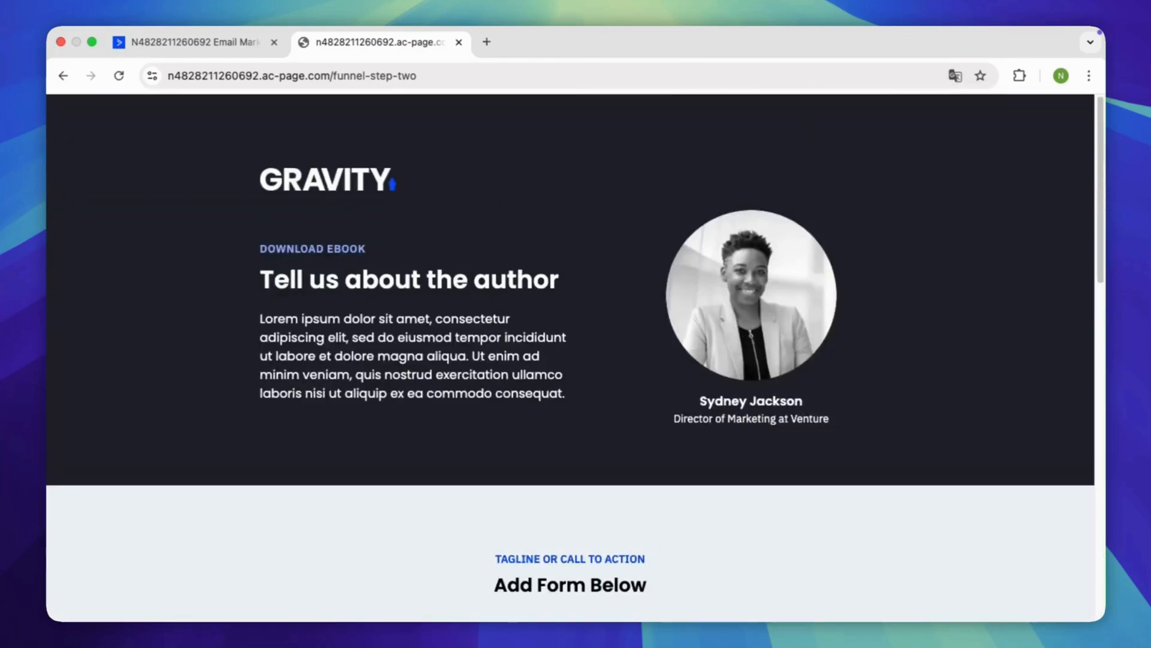